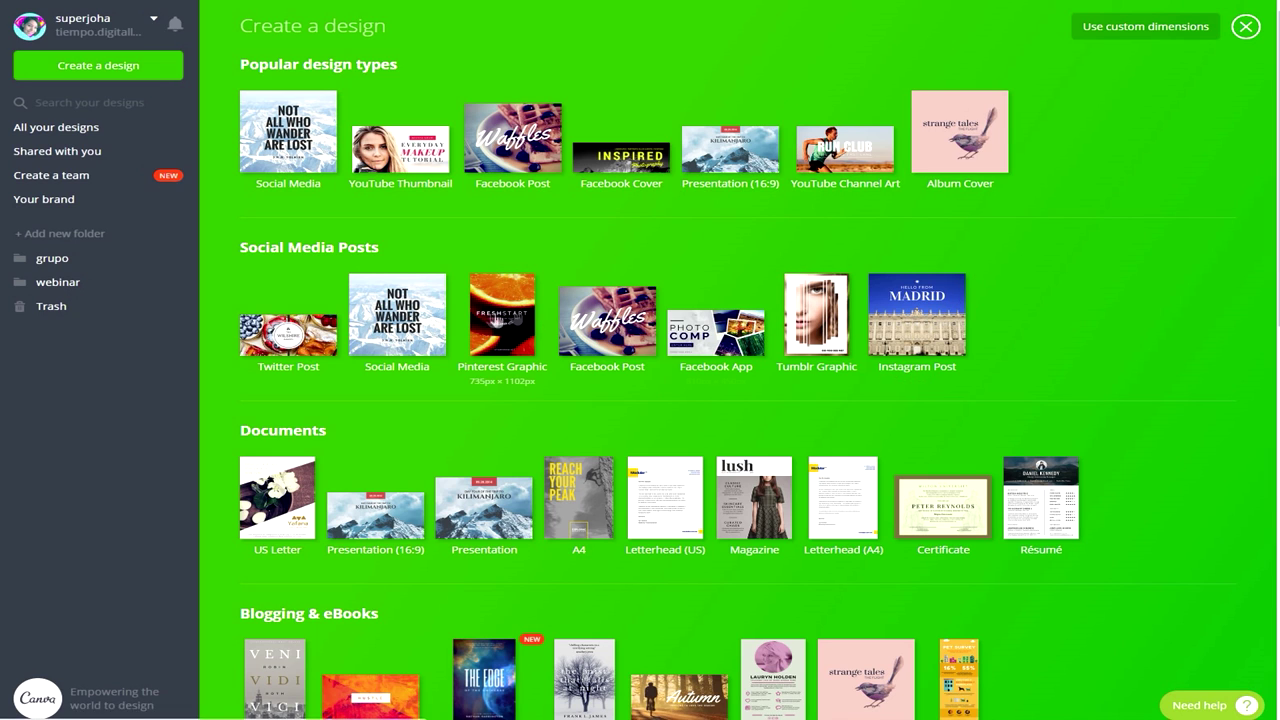
# Start a new Instagram Post and preview the birthday, brunch and Tolstoy quote layouts.
pyautogui.click(926, 328)
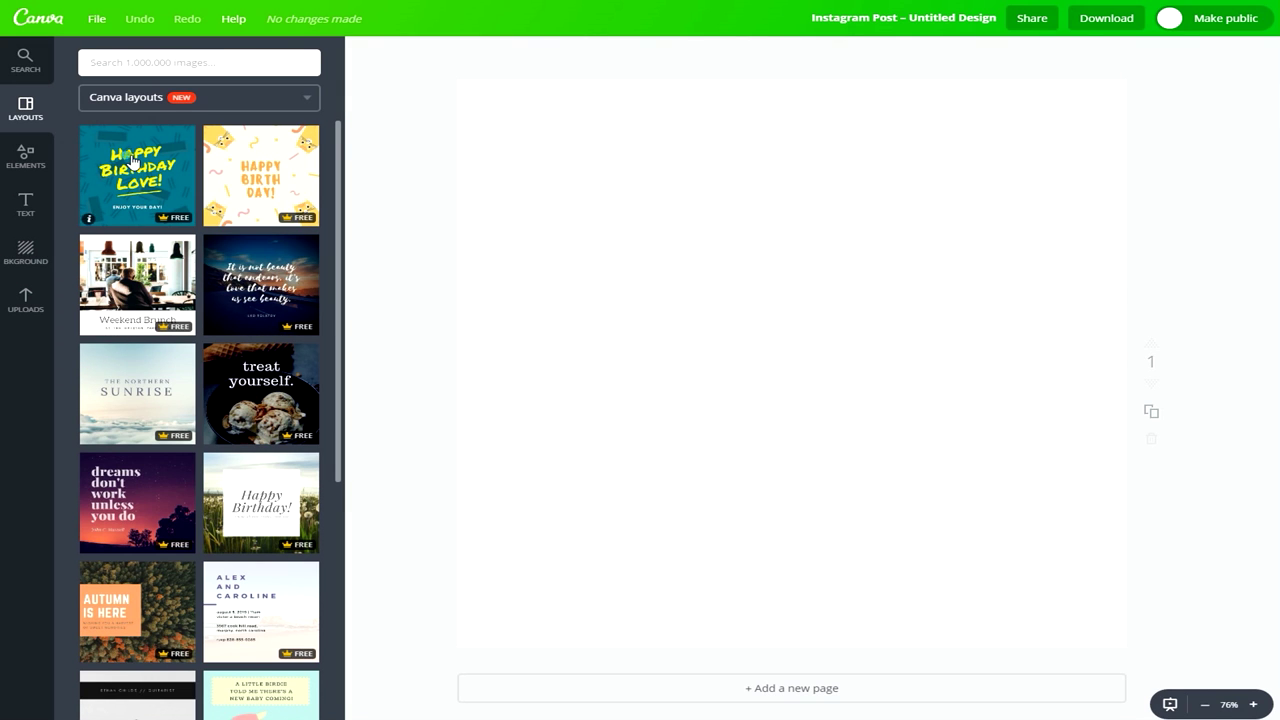
pyautogui.click(120, 156)
pyautogui.click(285, 153)
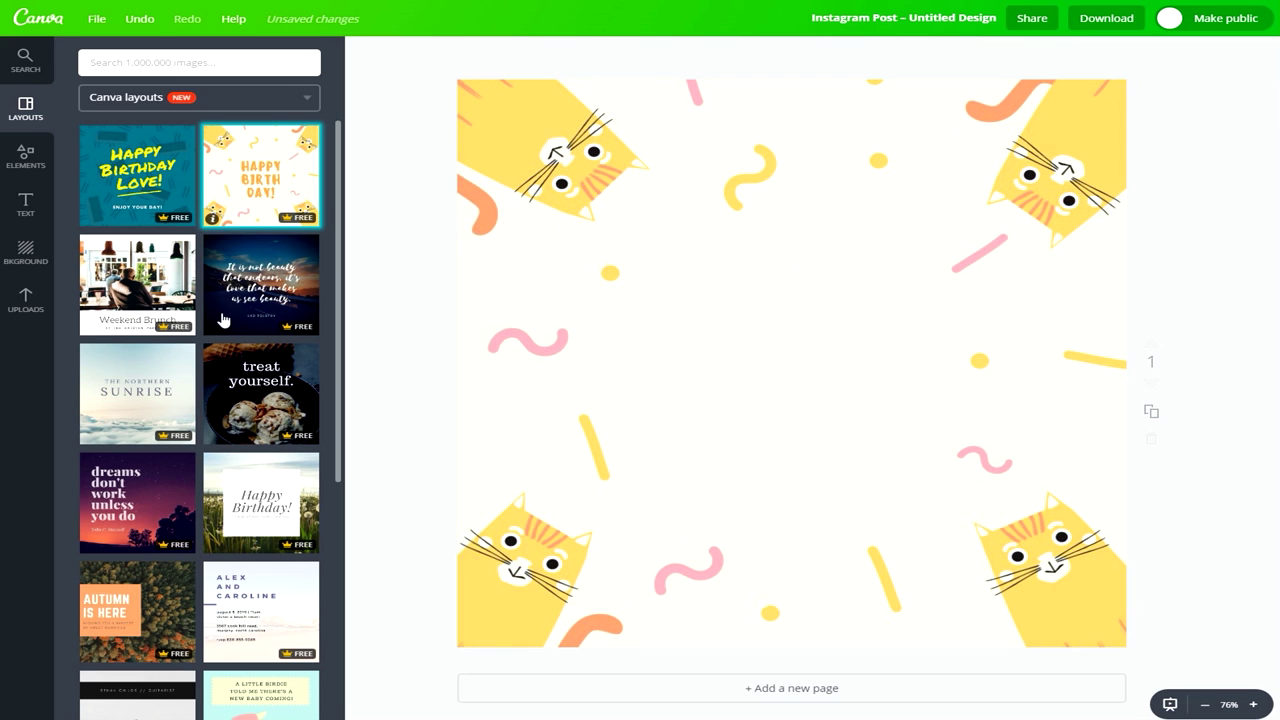
pyautogui.click(172, 271)
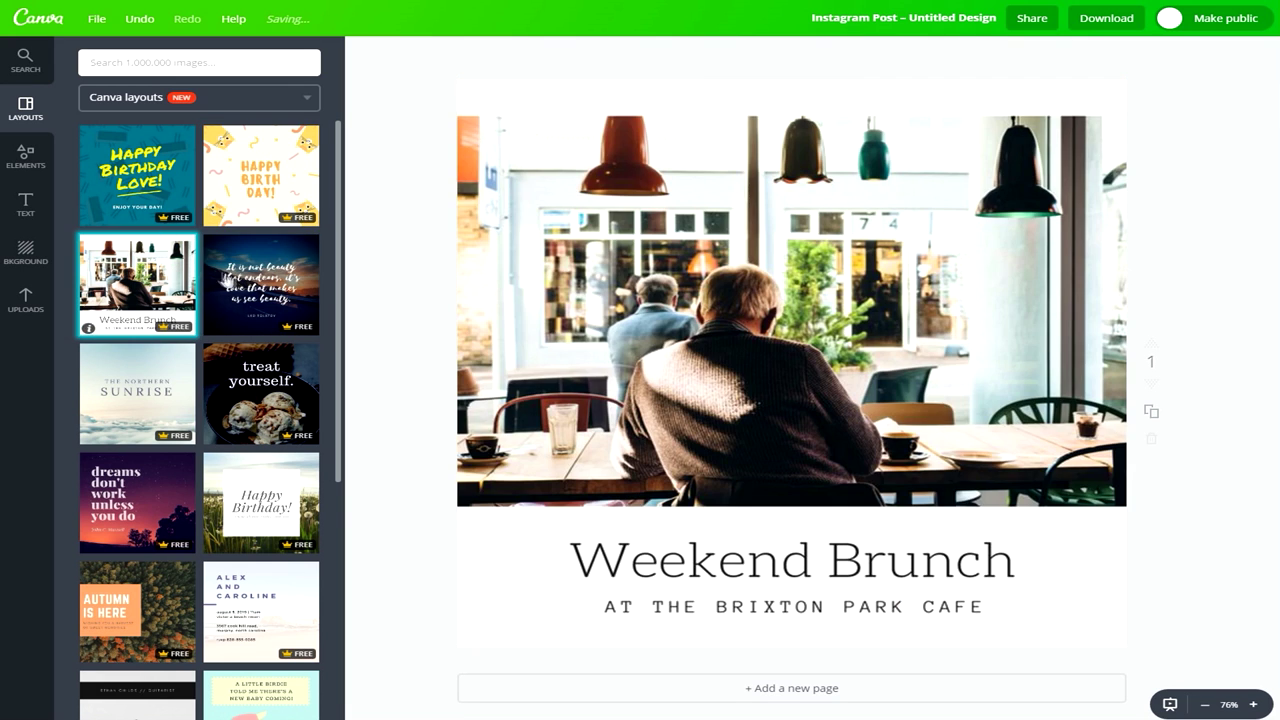
pyautogui.click(256, 276)
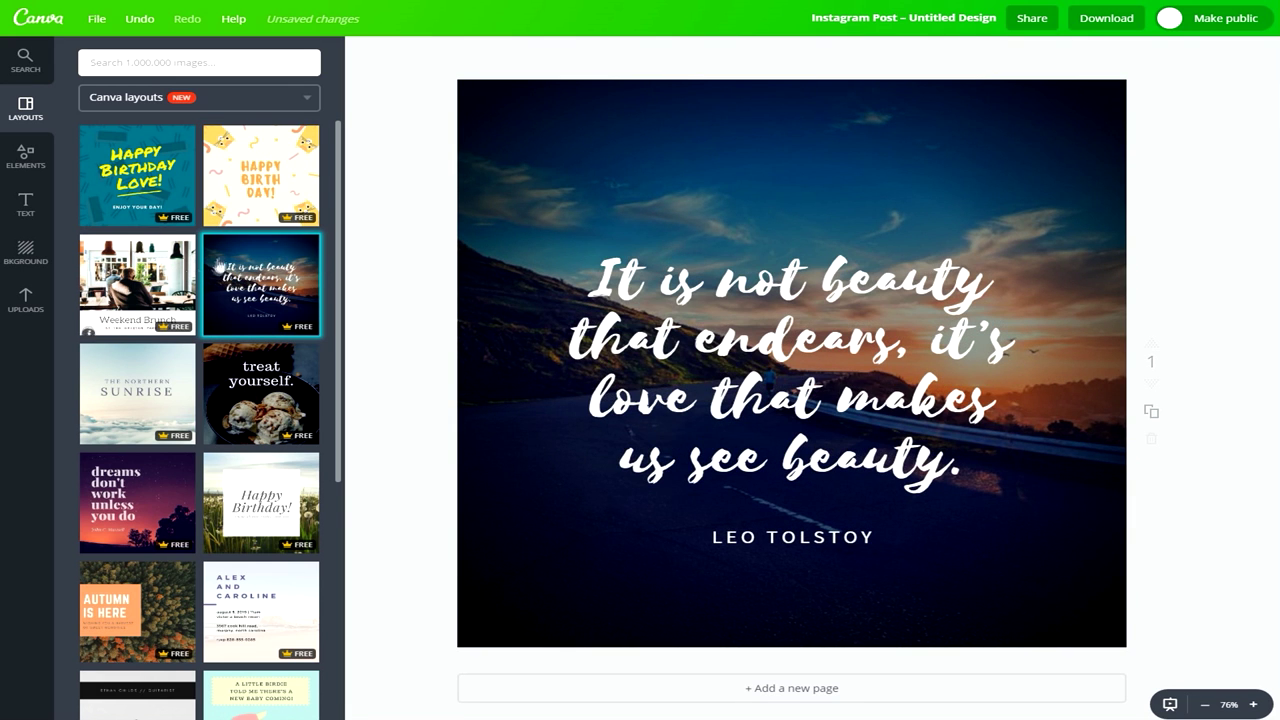
# Browse the layouts and apply the 'dreams don't work' quote layout.
pyautogui.scroll(-2, 106, 410)
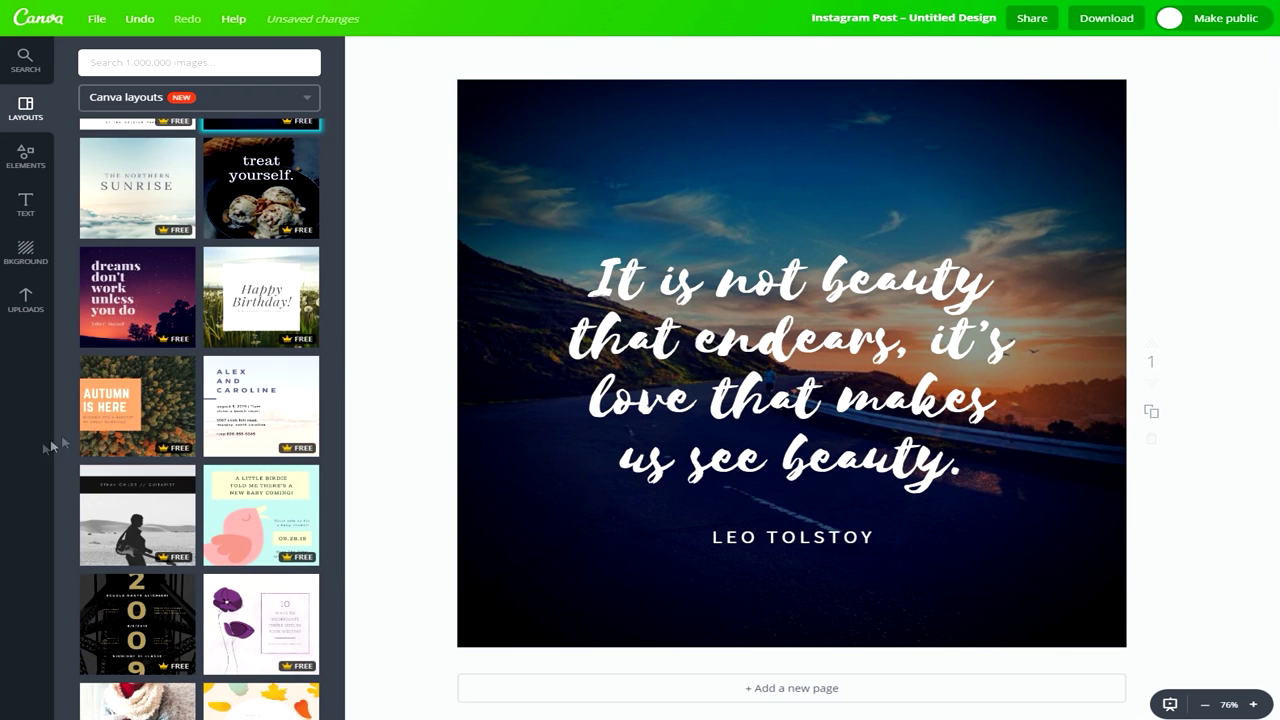
pyautogui.scroll(-1, 252, 336)
pyautogui.scroll(2, 250, 337)
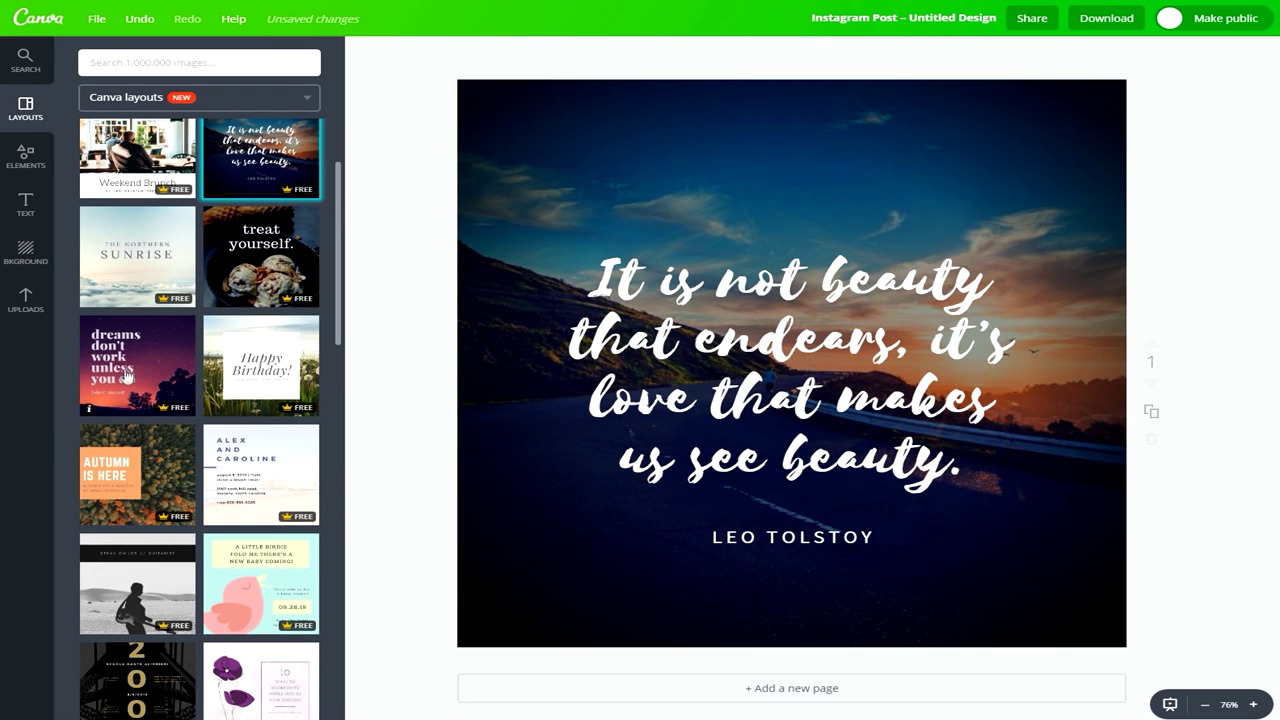
pyautogui.scroll(1, 131, 370)
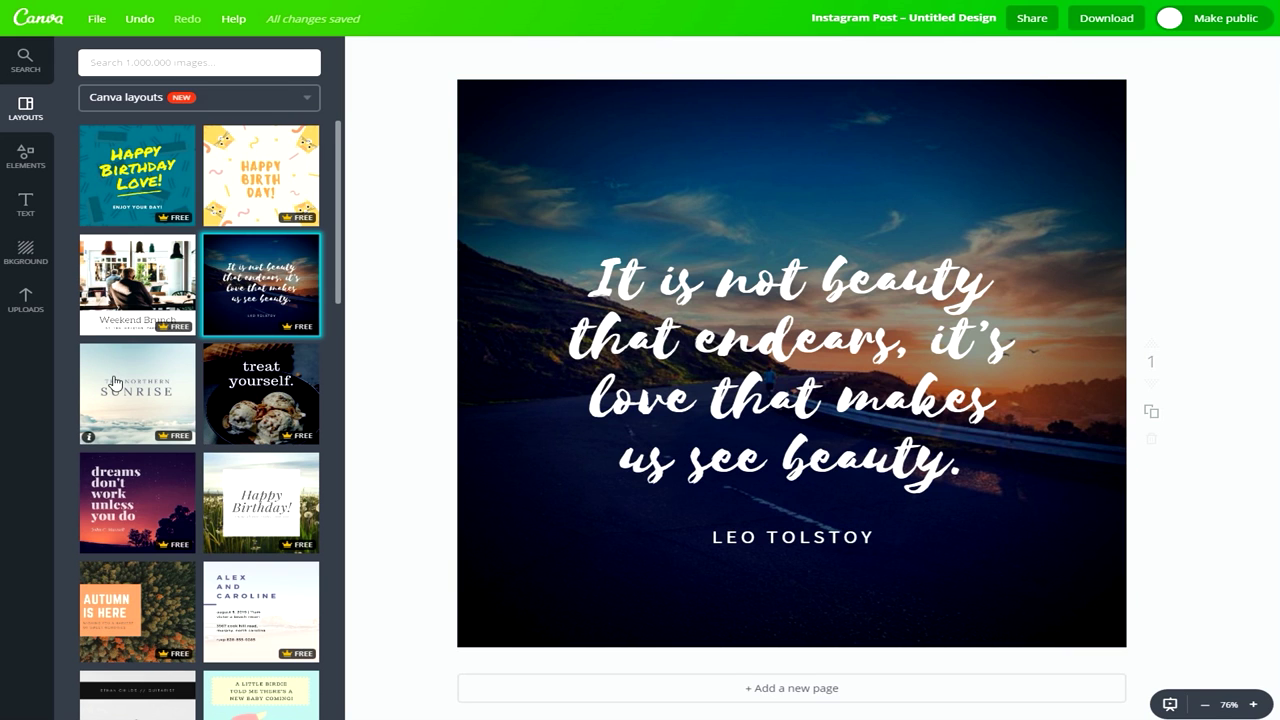
pyautogui.scroll(-1, 115, 382)
pyautogui.click(142, 402)
# Scroll further down the layouts and apply the Cake Decorating layout.
pyautogui.scroll(-2, 145, 410)
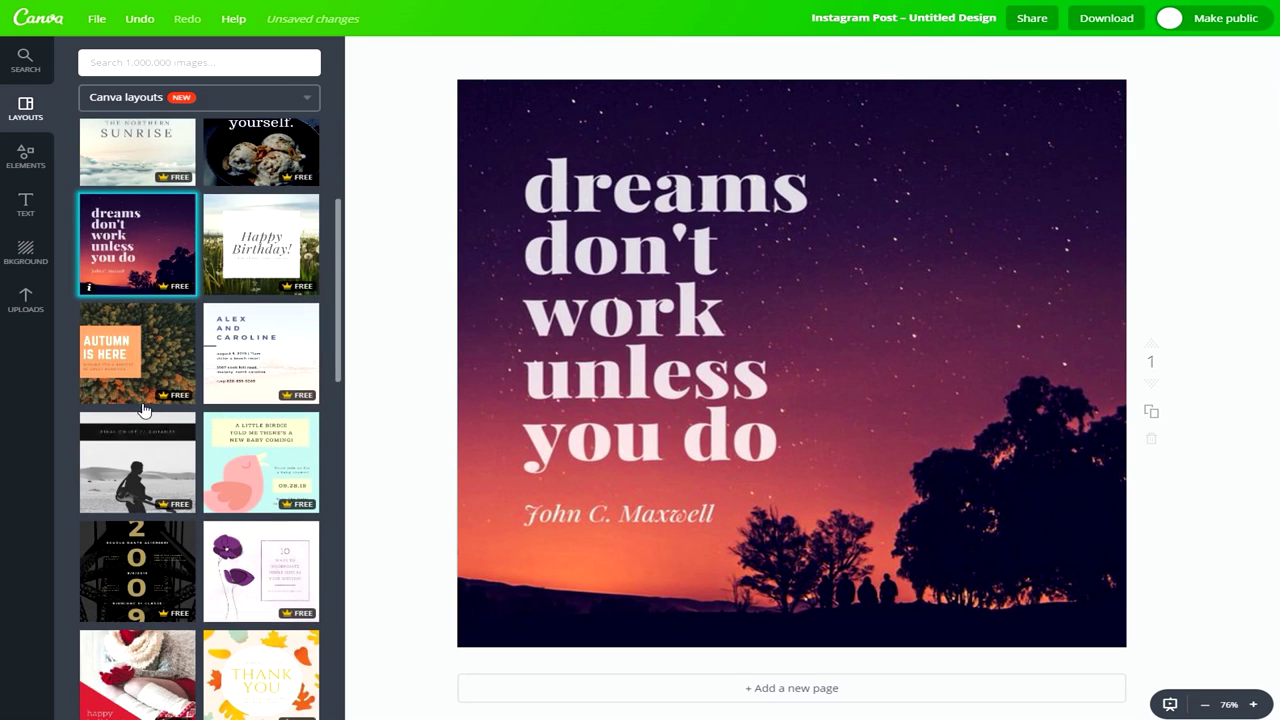
pyautogui.scroll(-3, 145, 410)
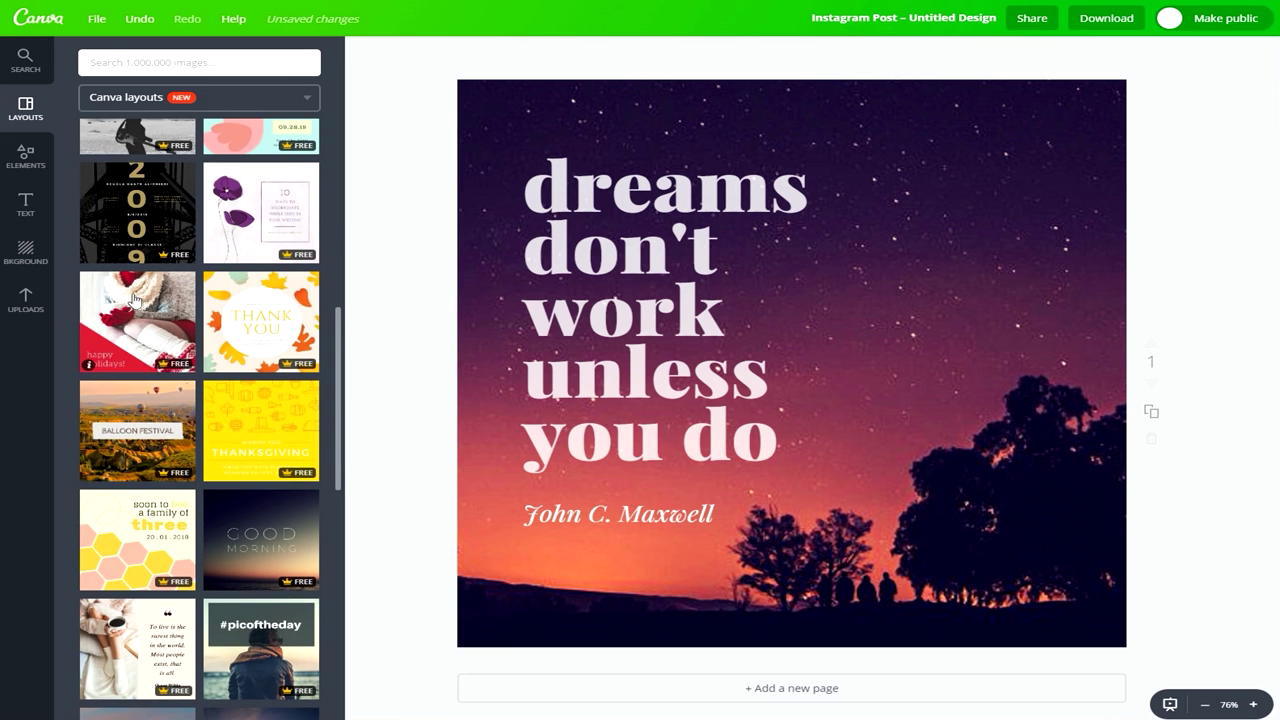
pyautogui.scroll(-3, 135, 300)
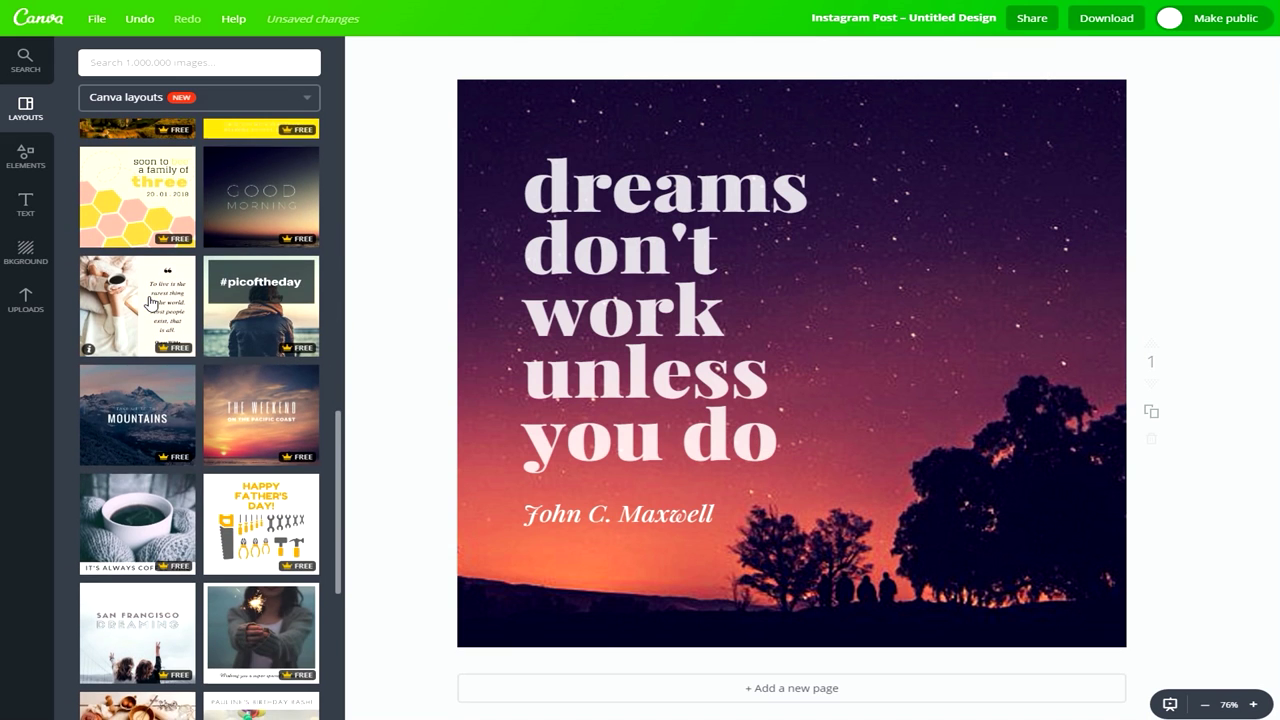
pyautogui.scroll(-2, 150, 302)
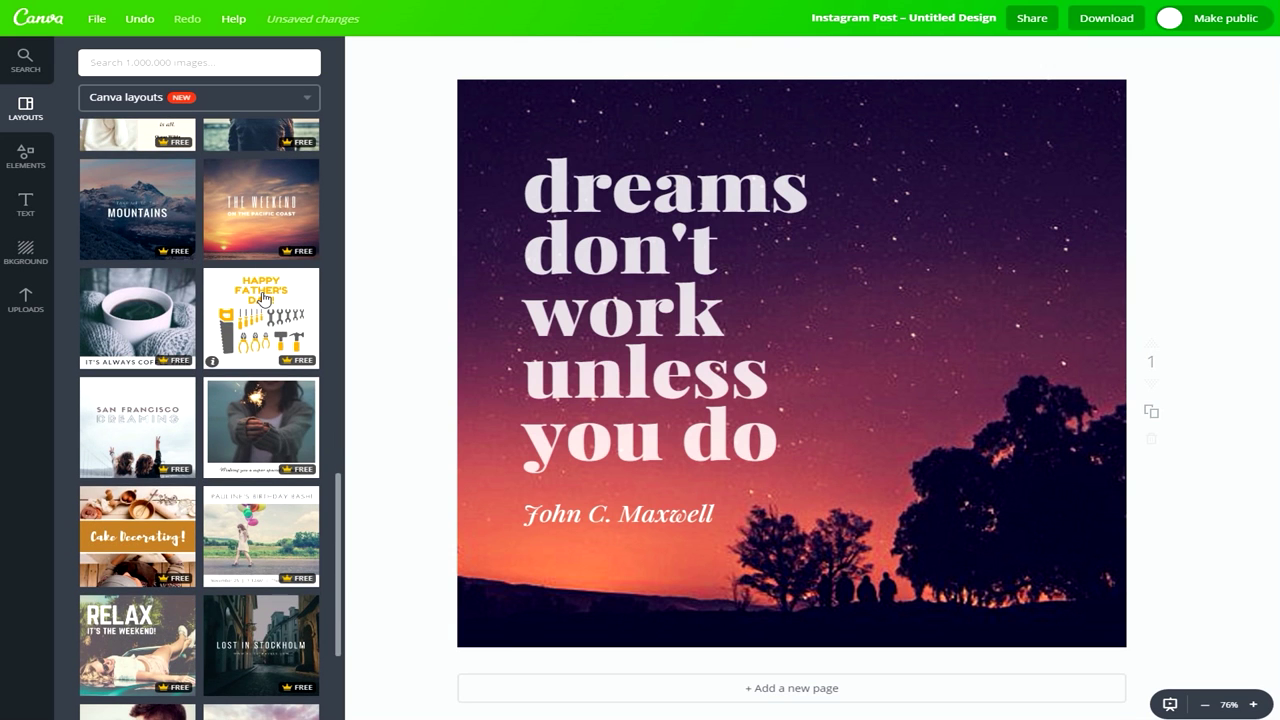
pyautogui.scroll(-1, 263, 298)
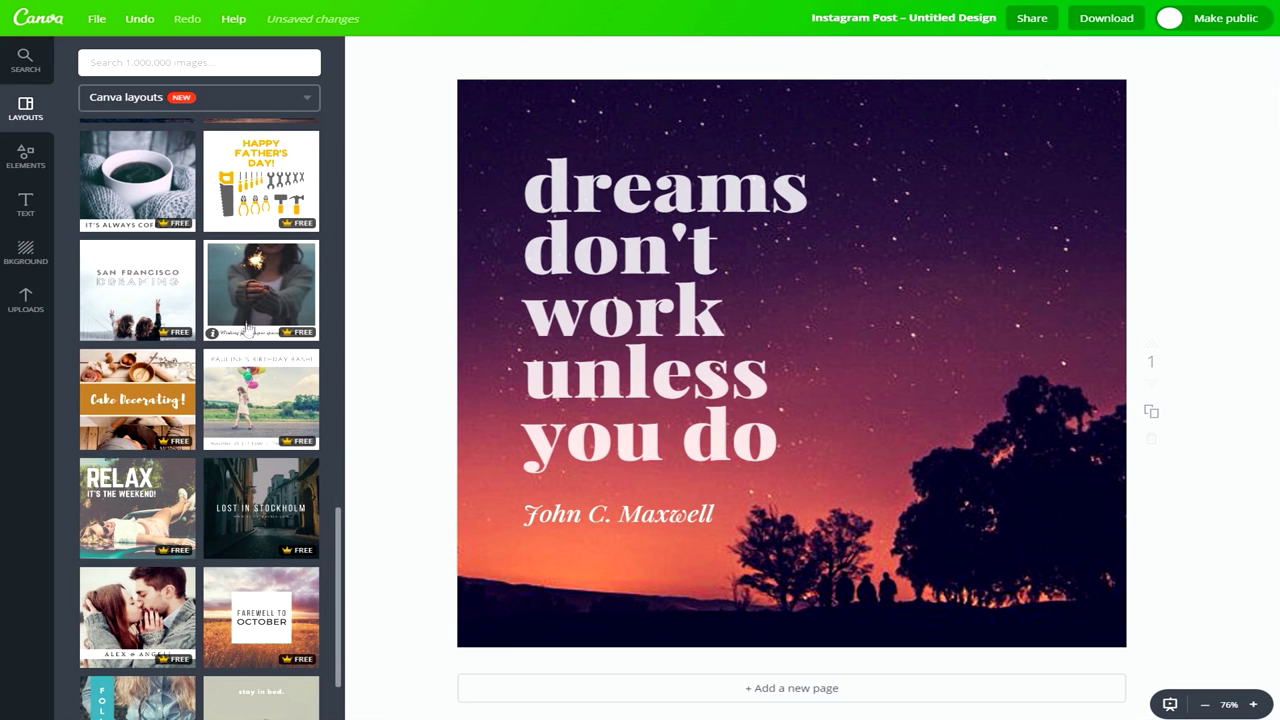
pyautogui.click(125, 400)
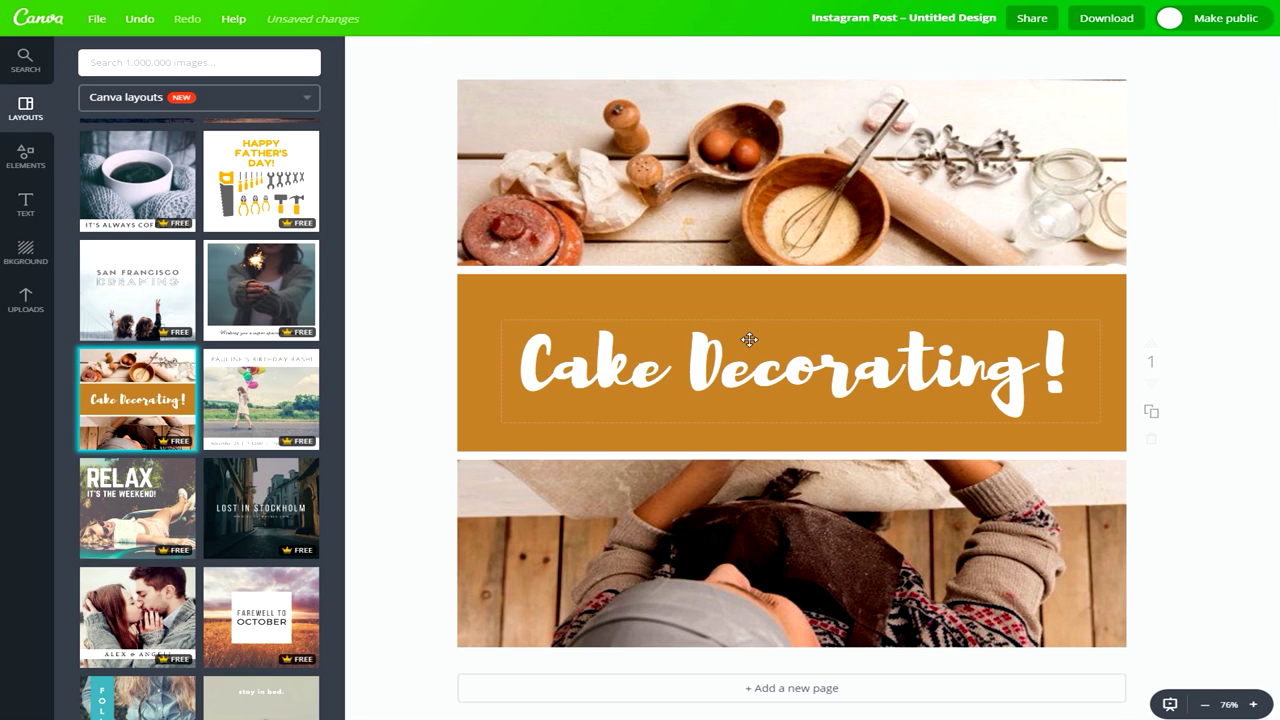
# Replace the 'Cake Decorating!' heading with 'Pasteleria Joha' and widen its text box.
pyautogui.click(1089, 367)
pyautogui.click(1078, 358)
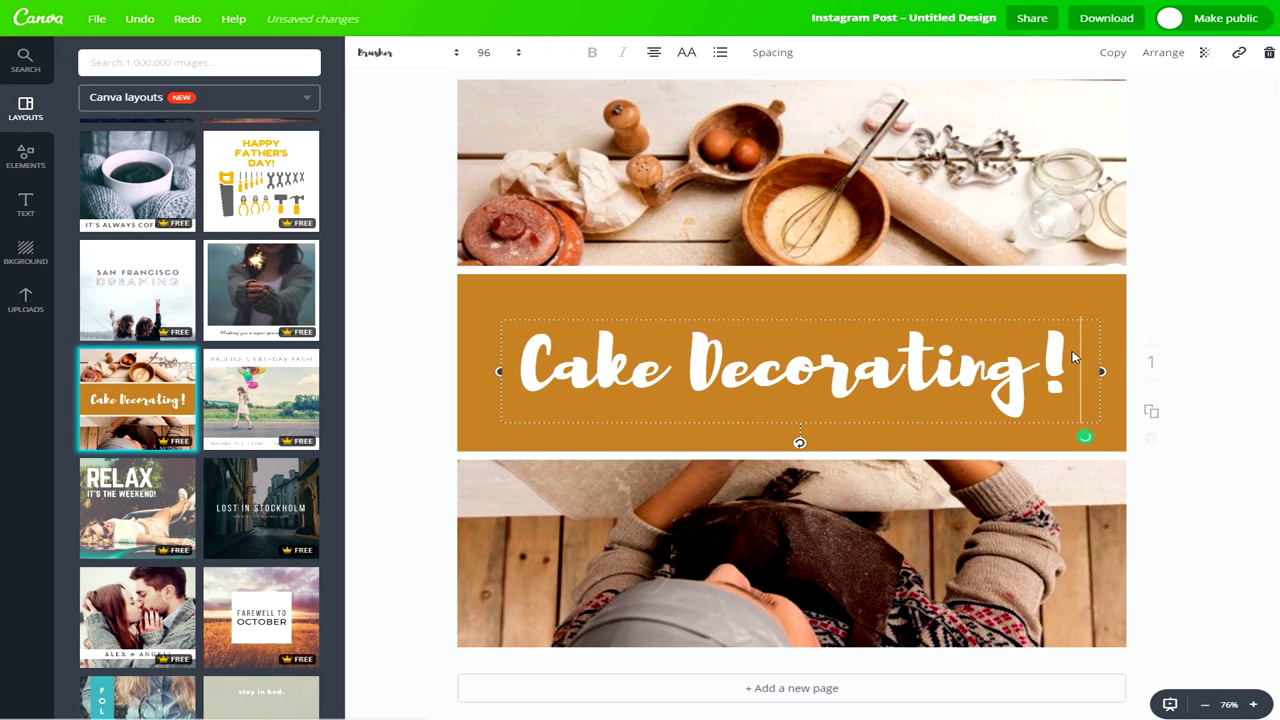
pyautogui.moveTo(1080, 352); pyautogui.dragTo(504, 337)
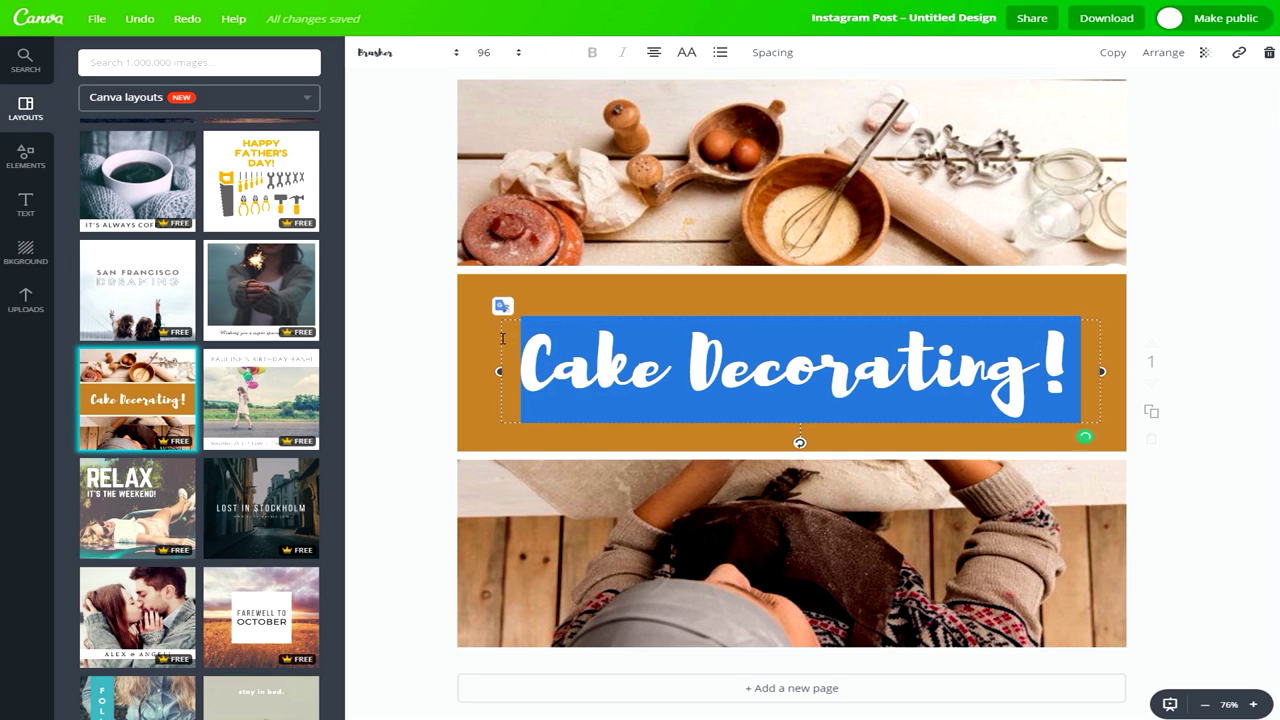
pyautogui.write('Pastelri')
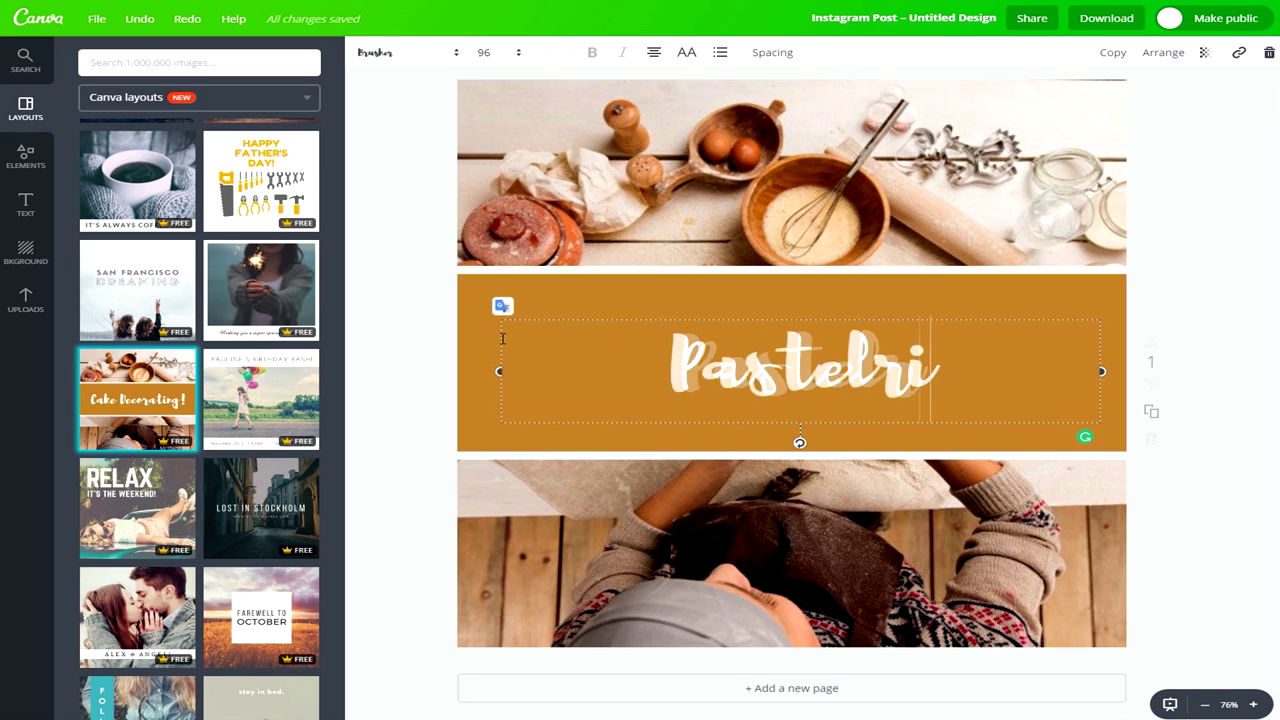
pyautogui.write('a')
pyautogui.press('BackSpace')
pyautogui.press('BackSpace')
pyautogui.press('BackSpace')
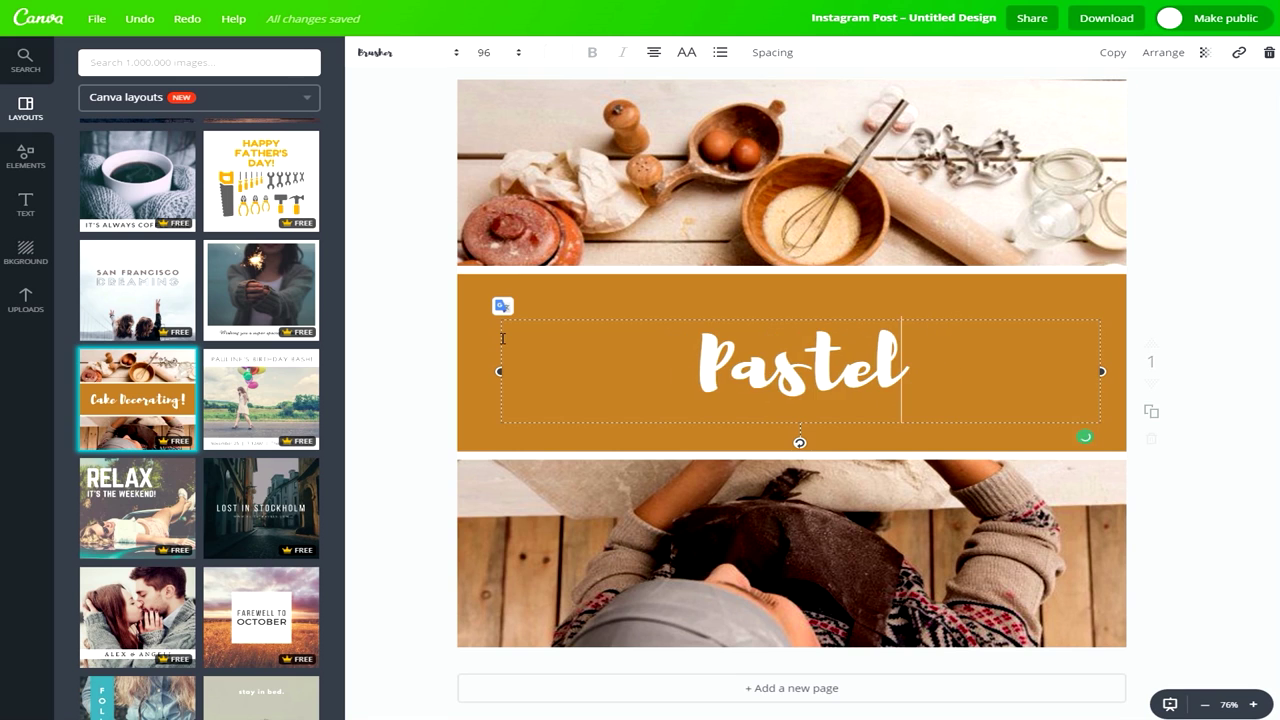
pyautogui.write('eria Joha')
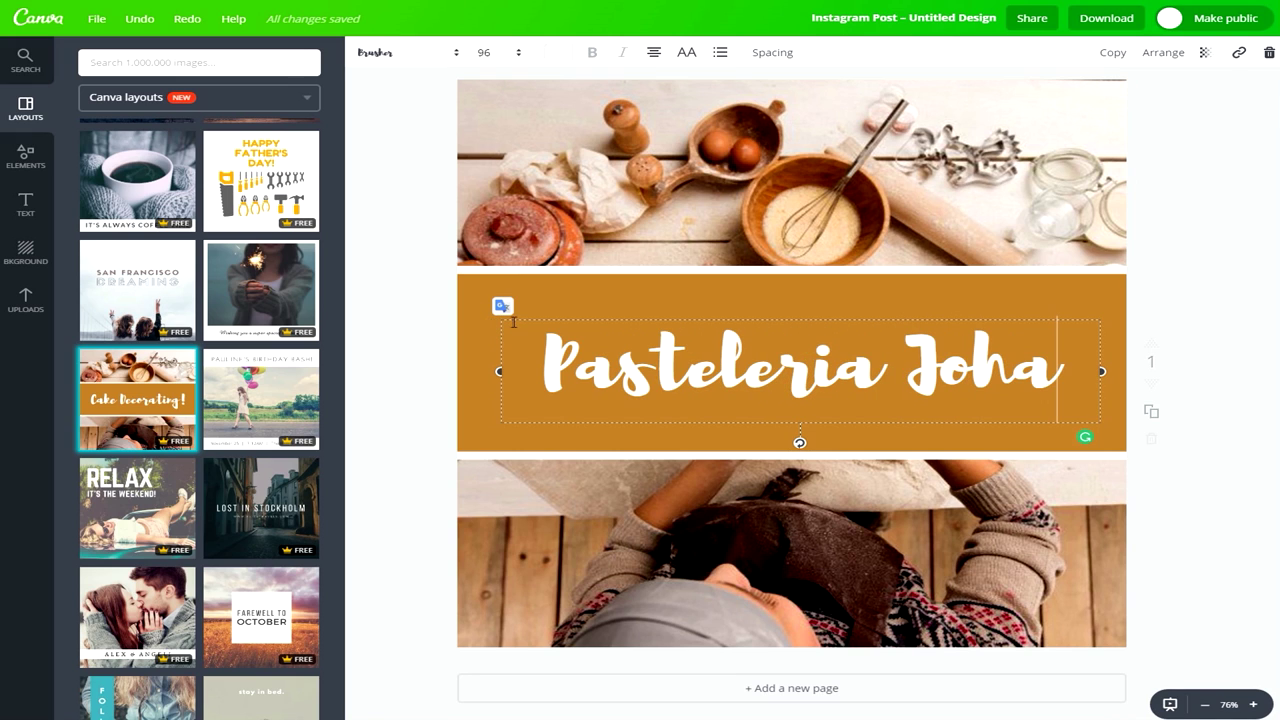
pyautogui.moveTo(499, 370); pyautogui.dragTo(486, 370)
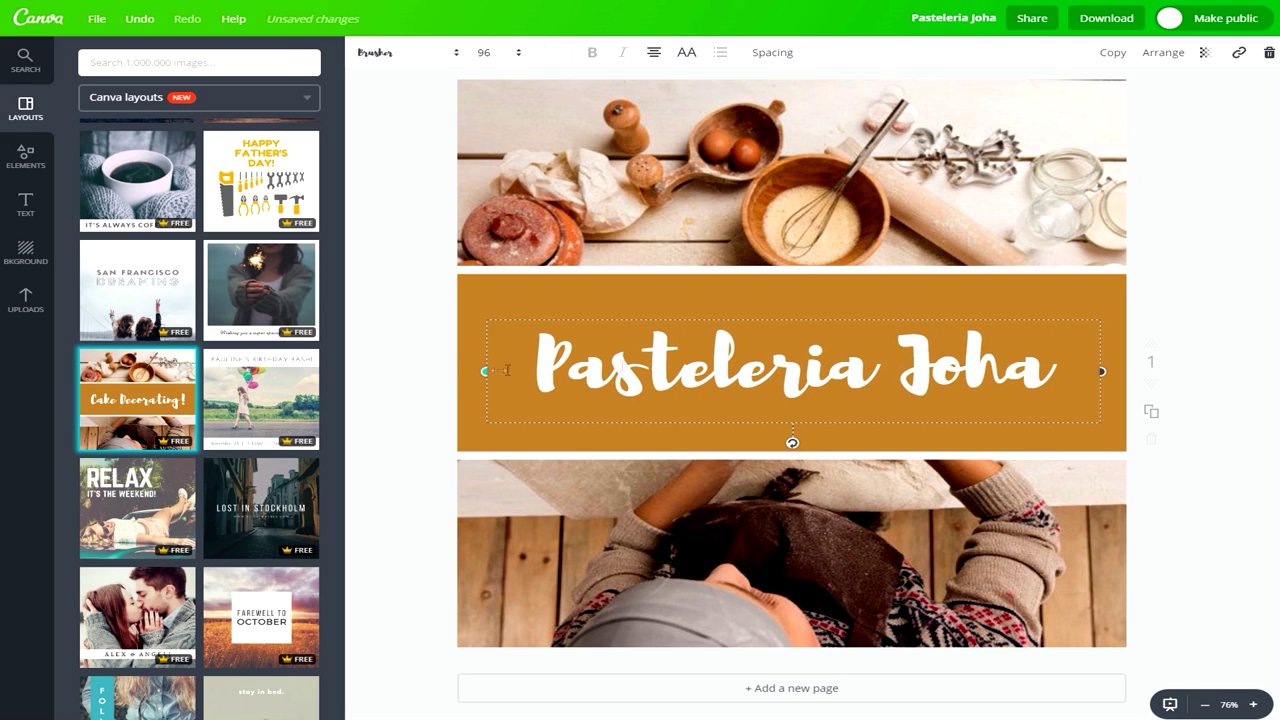
pyautogui.click(1180, 296)
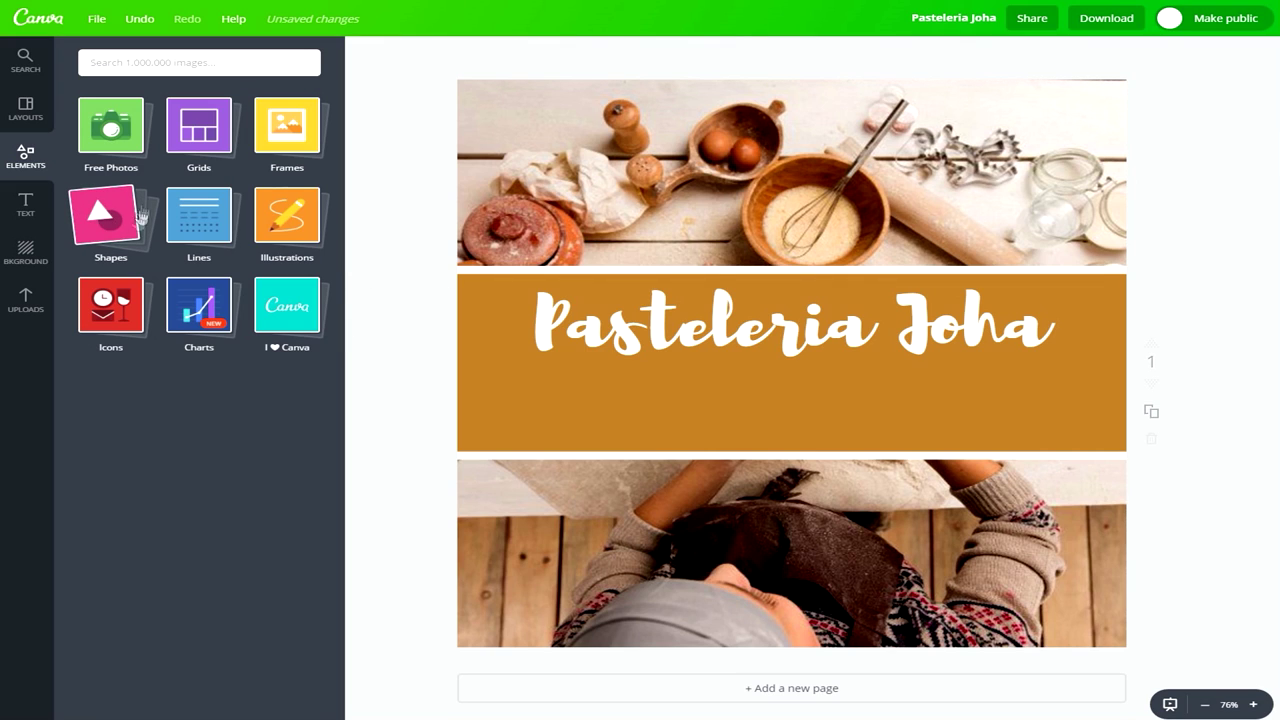
# Add a square shape, stretch it into a rectangle and colour it white.
pyautogui.click(112, 236)
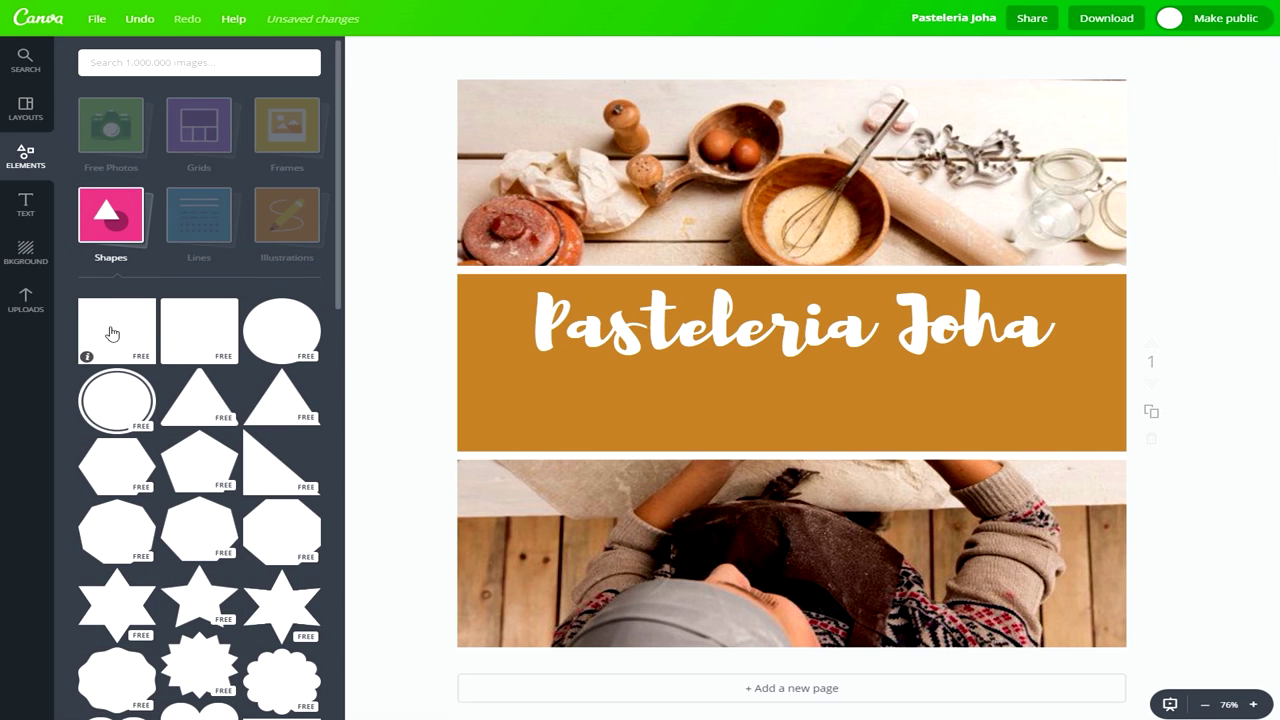
pyautogui.click(108, 330)
pyautogui.moveTo(995, 189); pyautogui.dragTo(758, 391)
pyautogui.moveTo(758, 463); pyautogui.dragTo(1040, 463)
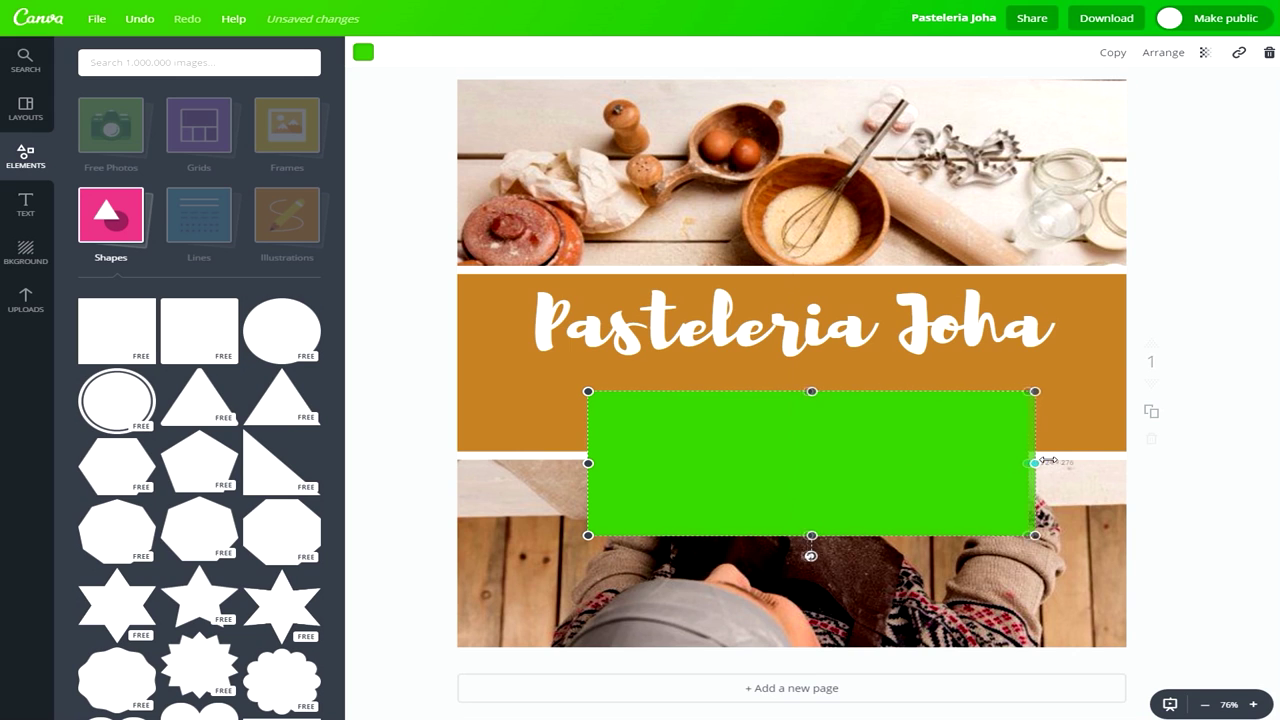
pyautogui.moveTo(1037, 389); pyautogui.dragTo(901, 449)
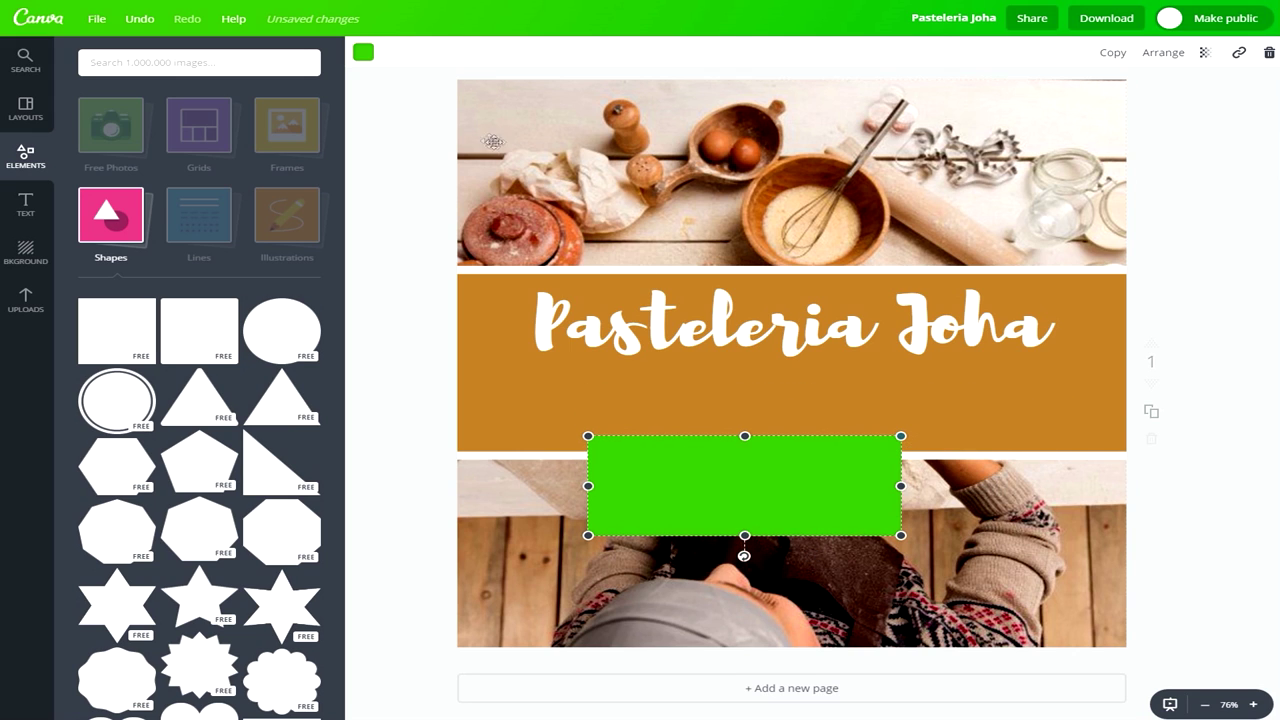
pyautogui.click(361, 54)
pyautogui.click(427, 199)
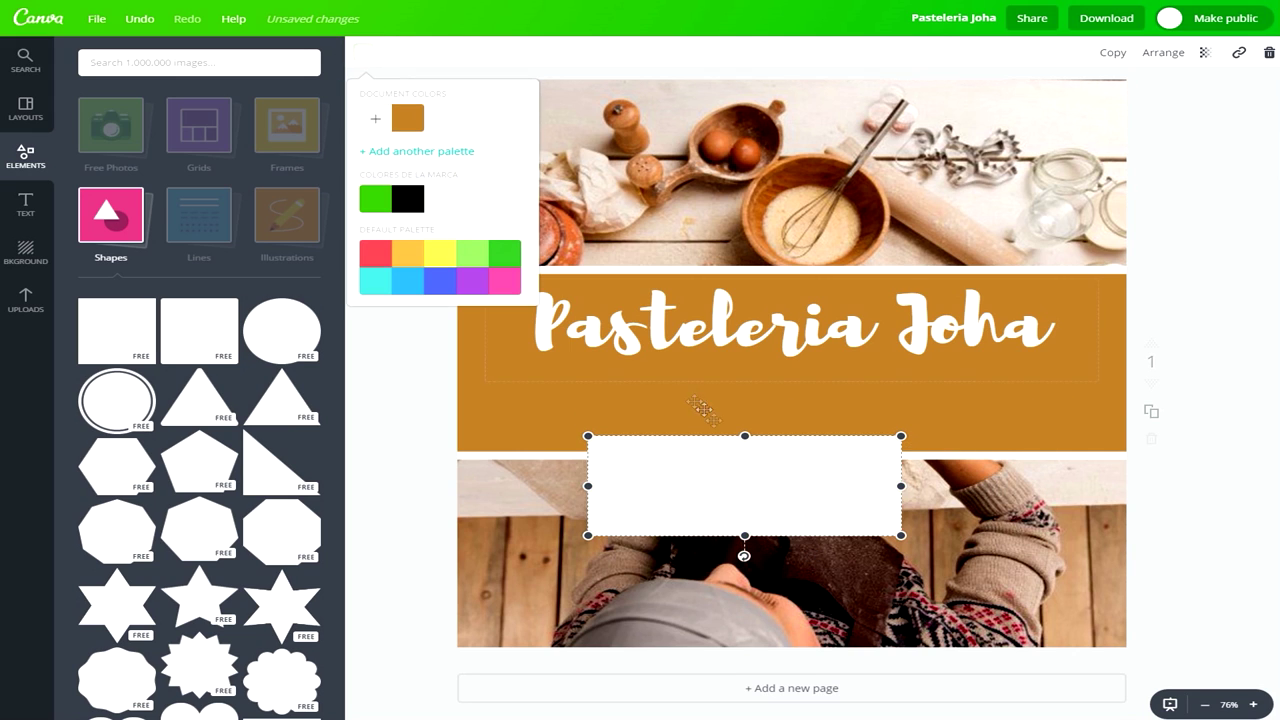
# Resize the white rectangle and centre it beneath the Pasteleria Joha title.
pyautogui.moveTo(750, 464); pyautogui.dragTo(822, 376)
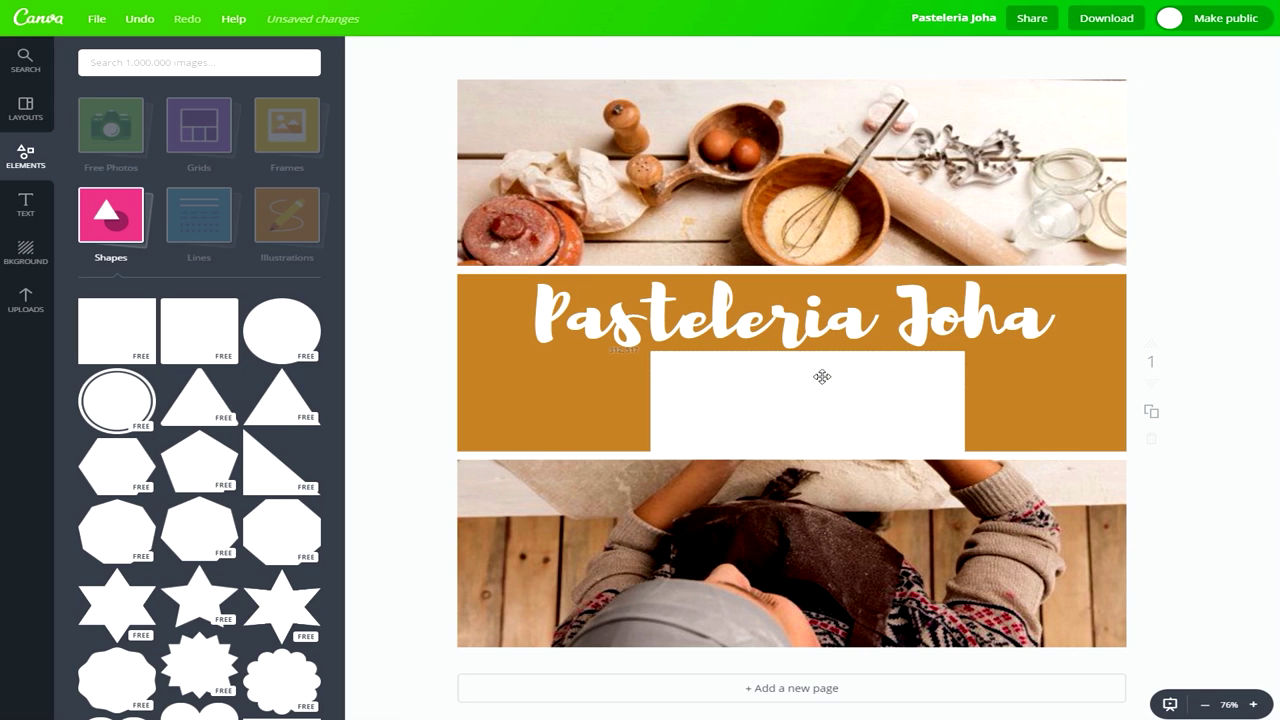
pyautogui.moveTo(963, 351); pyautogui.dragTo(998, 373)
pyautogui.moveTo(916, 419); pyautogui.dragTo(878, 423)
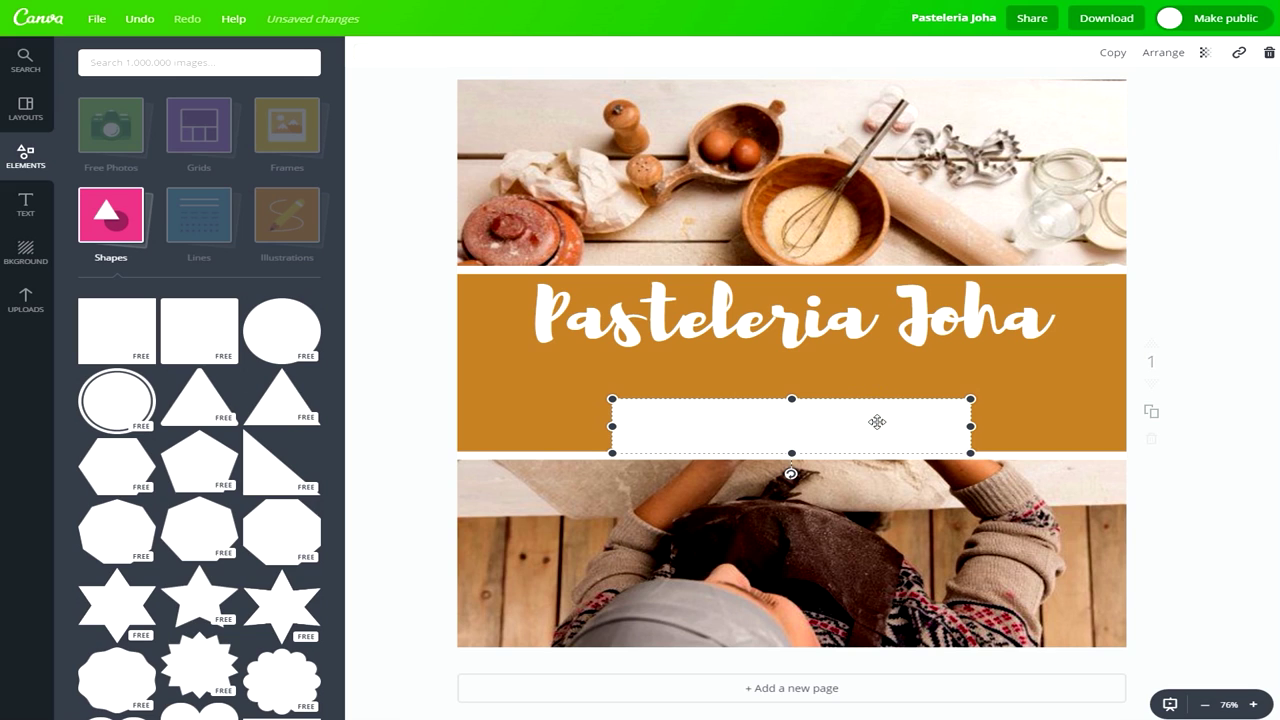
pyautogui.moveTo(877, 422); pyautogui.dragTo(880, 422)
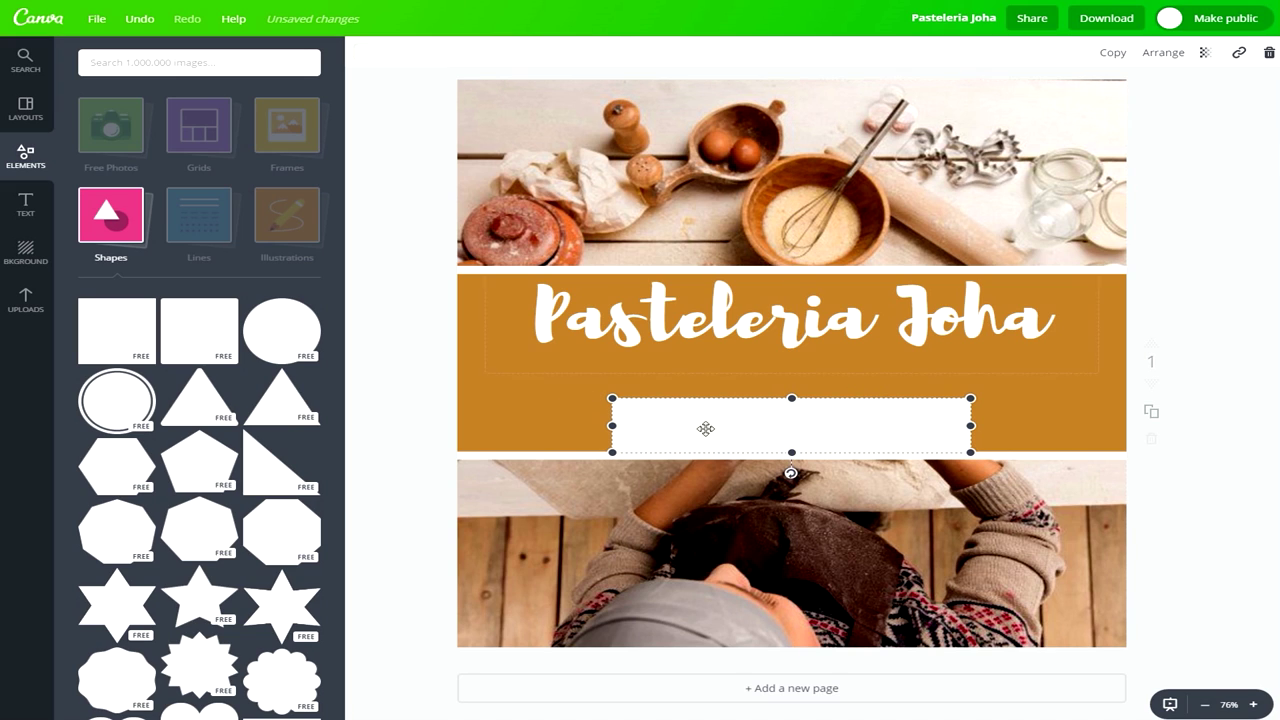
pyautogui.click(1209, 427)
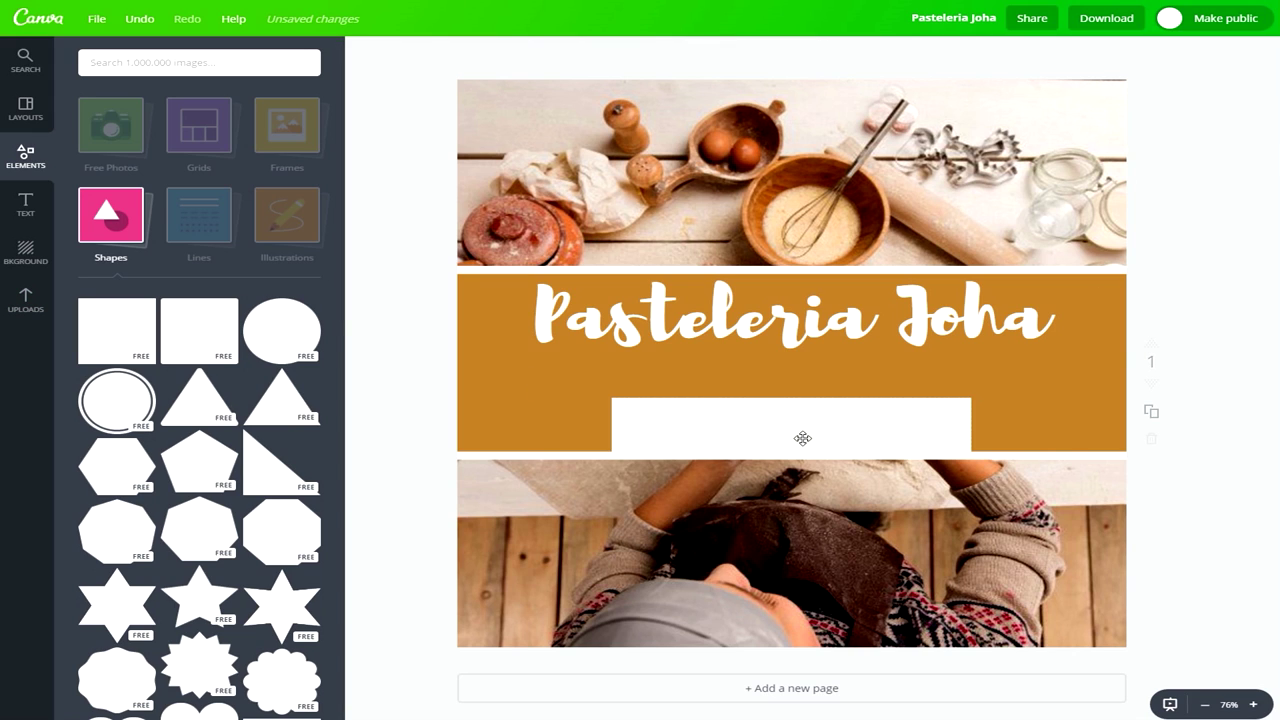
# Place the uploaded WhatsApp logo at the left end of the white bar.
pyautogui.click(18, 305)
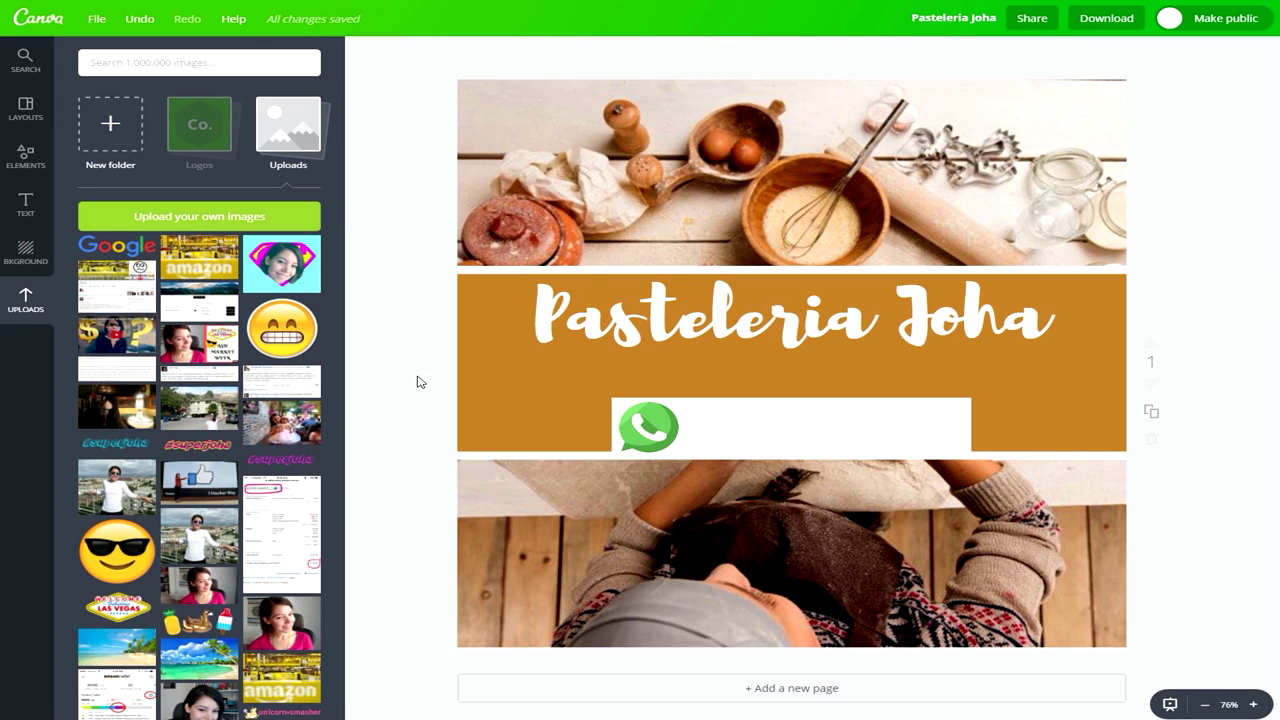
pyautogui.click(25, 204)
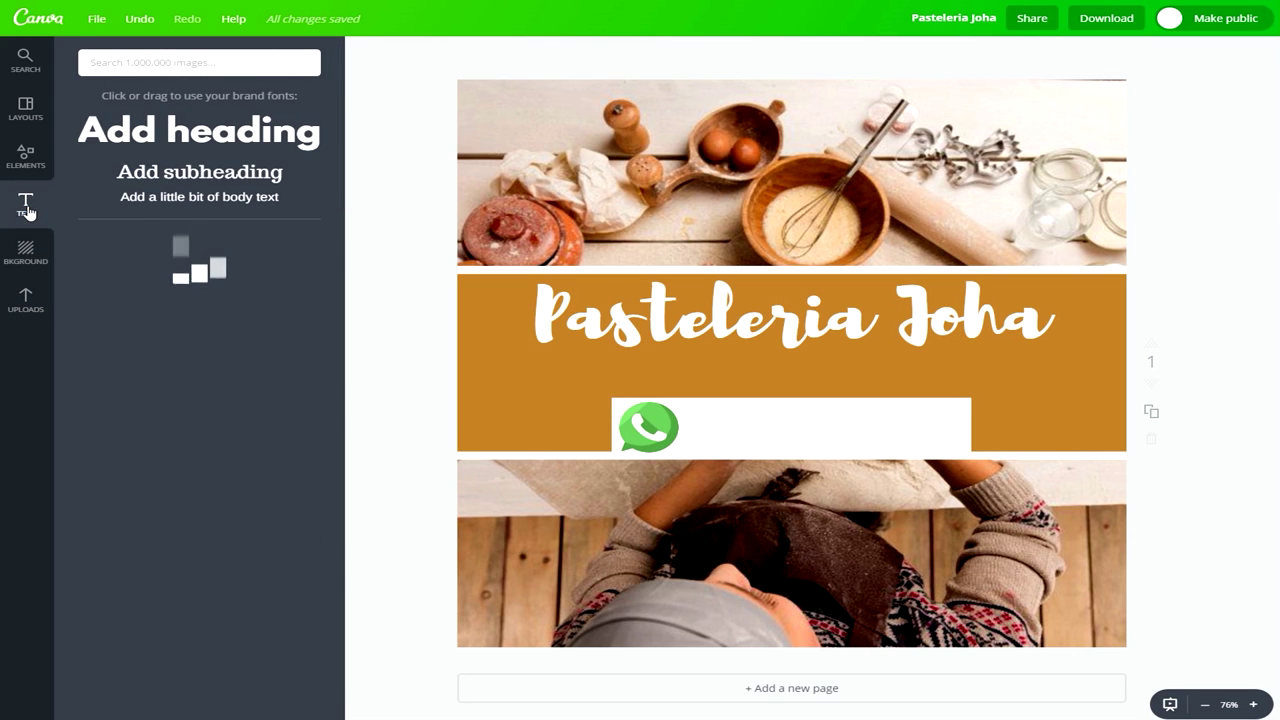
# Add a heading inside the white bar and replace its text with the shop's phone number.
pyautogui.click(213, 145)
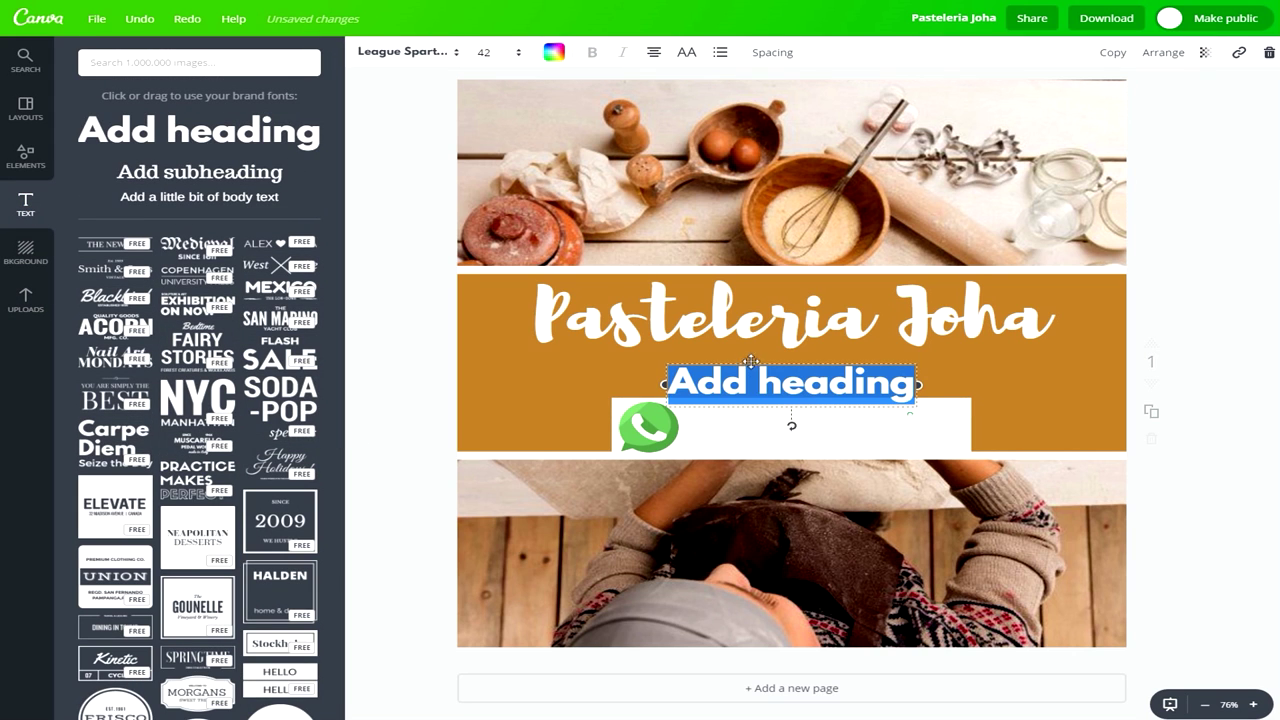
pyautogui.moveTo(751, 361); pyautogui.dragTo(773, 401)
pyautogui.click(720, 425)
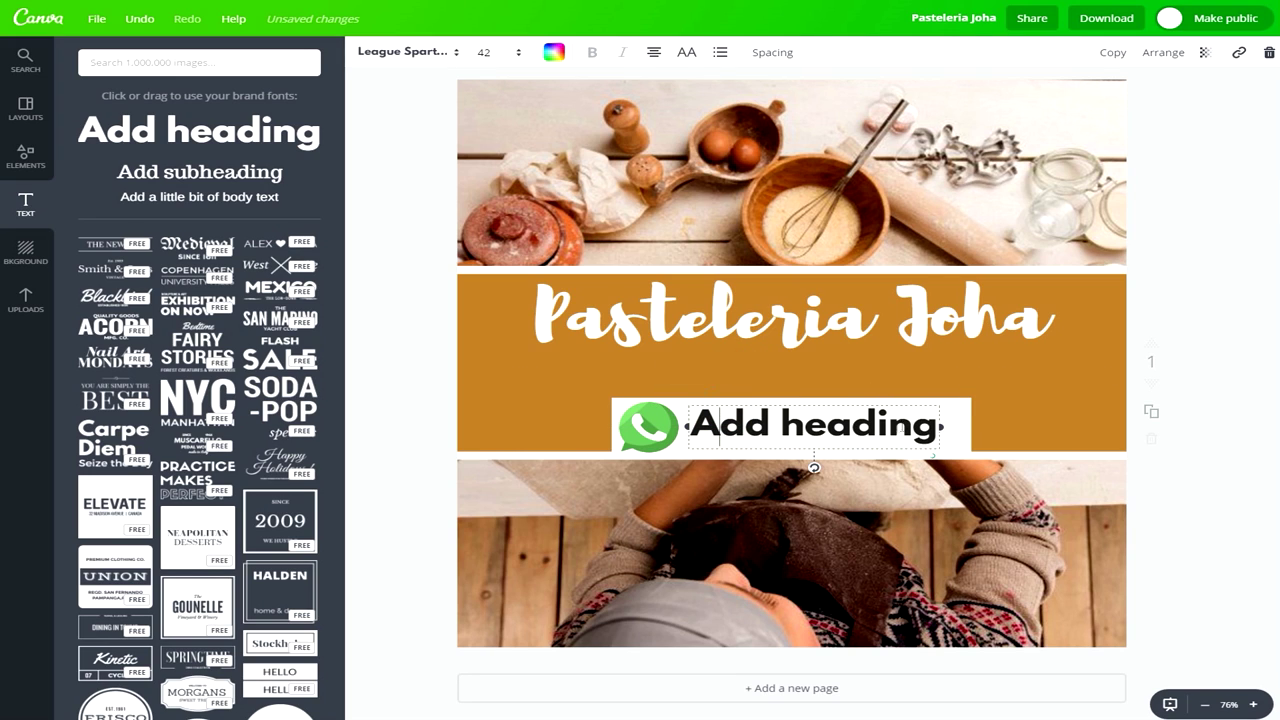
pyautogui.moveTo(932, 420); pyautogui.dragTo(683, 427)
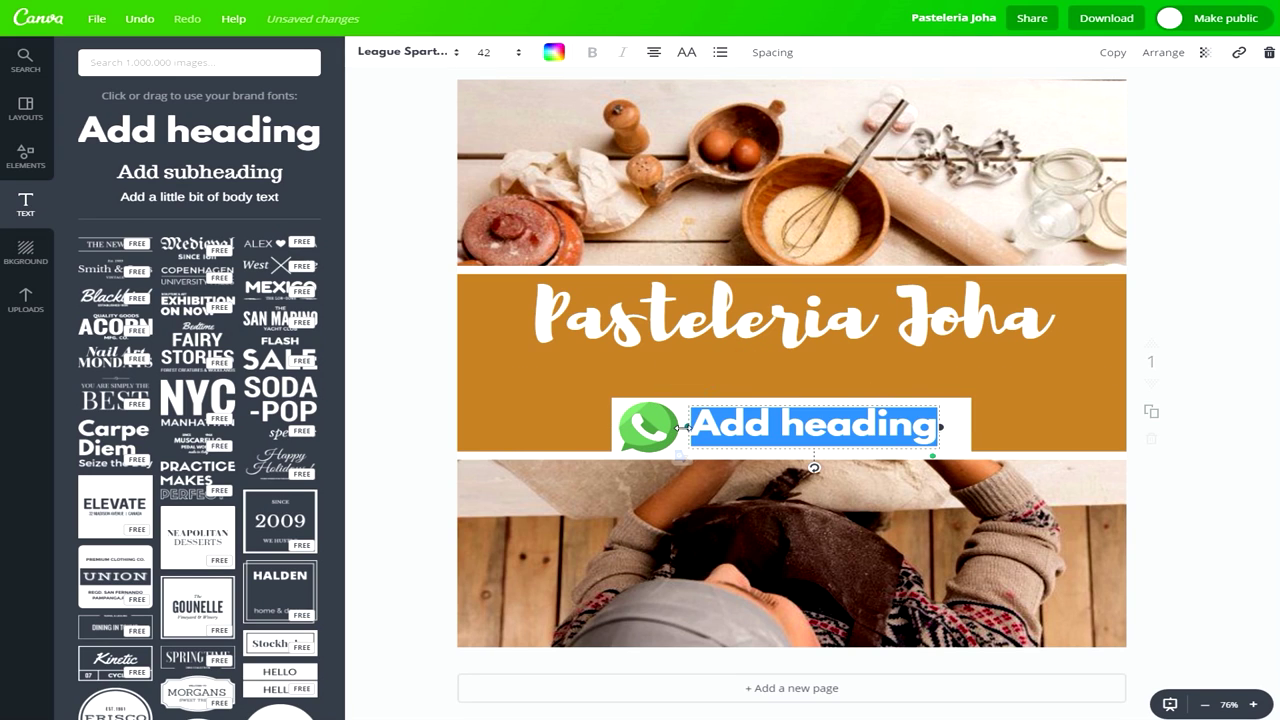
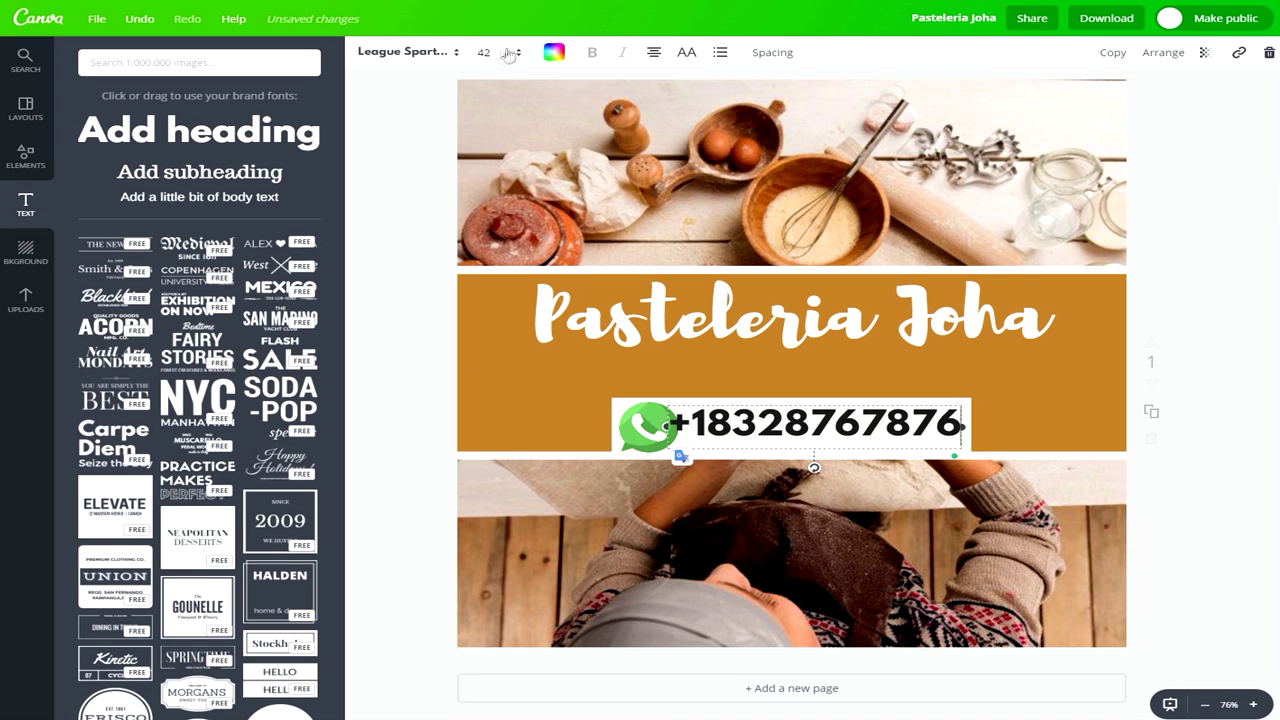
# Set the phone number to size 32 and position it beside the WhatsApp logo.
pyautogui.click(500, 58)
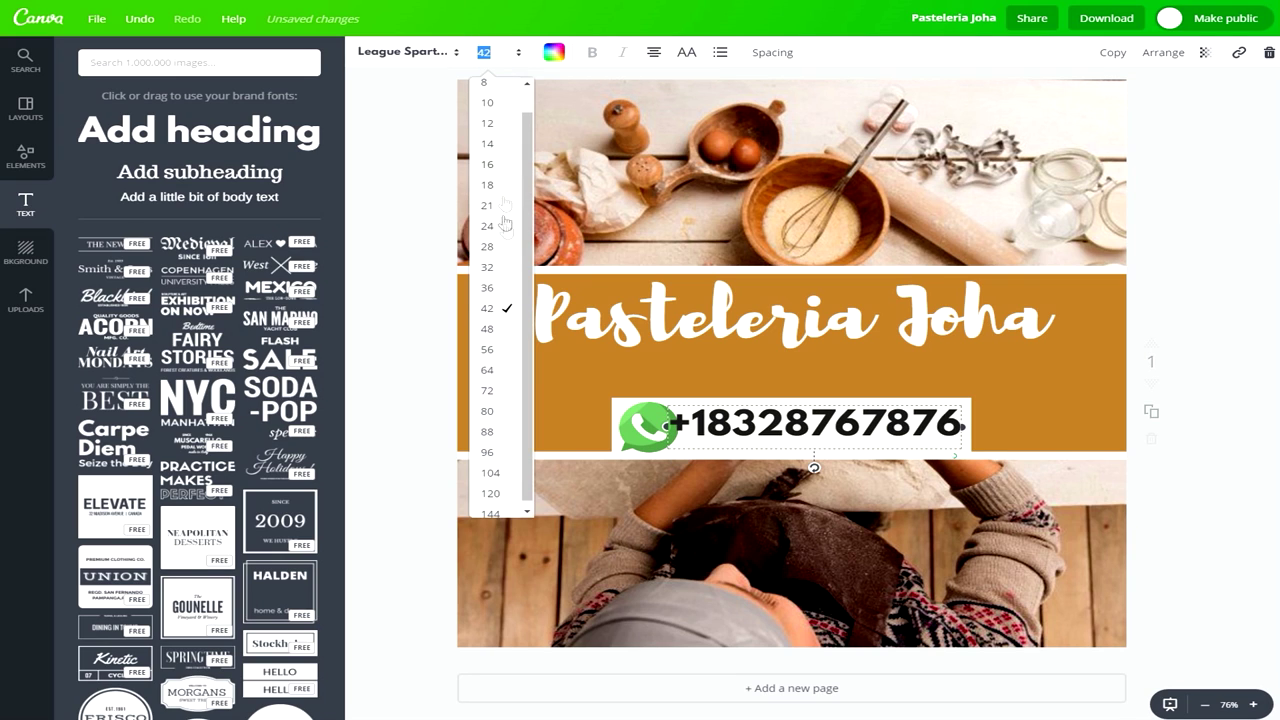
pyautogui.click(489, 267)
pyautogui.moveTo(818, 401); pyautogui.dragTo(809, 405)
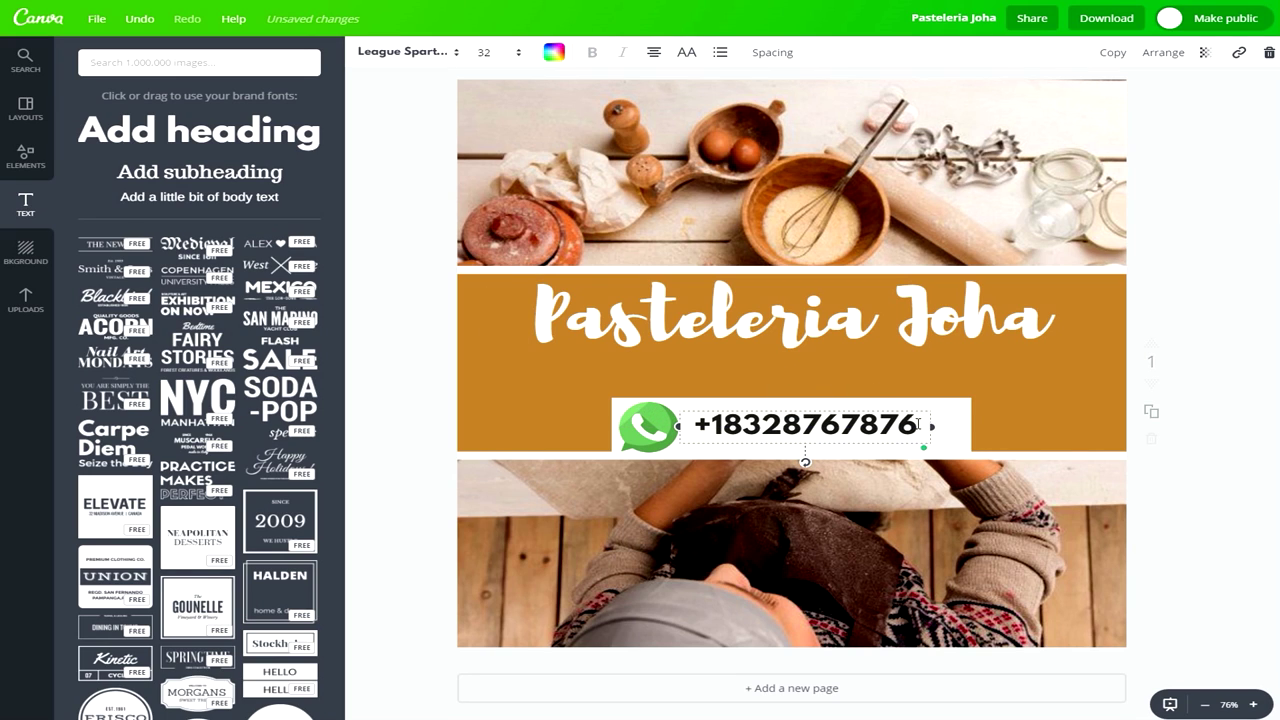
pyautogui.moveTo(931, 425); pyautogui.dragTo(958, 427)
pyautogui.click(986, 412)
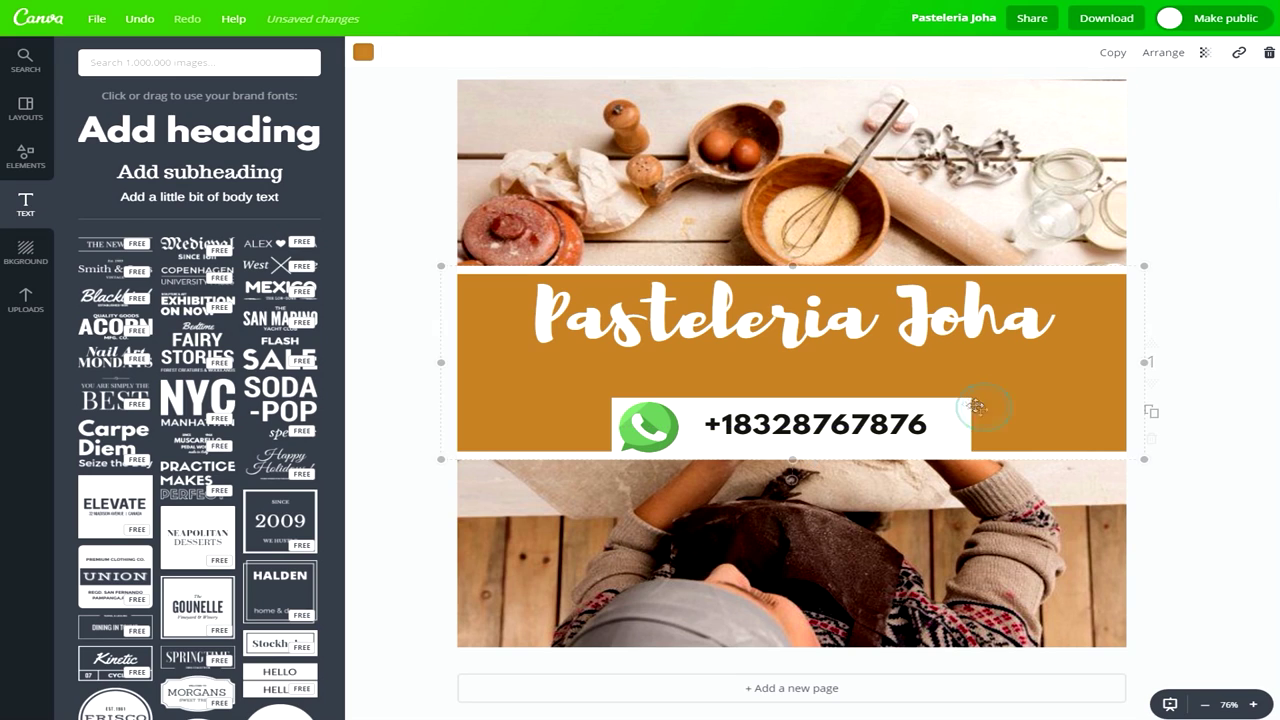
pyautogui.click(748, 422)
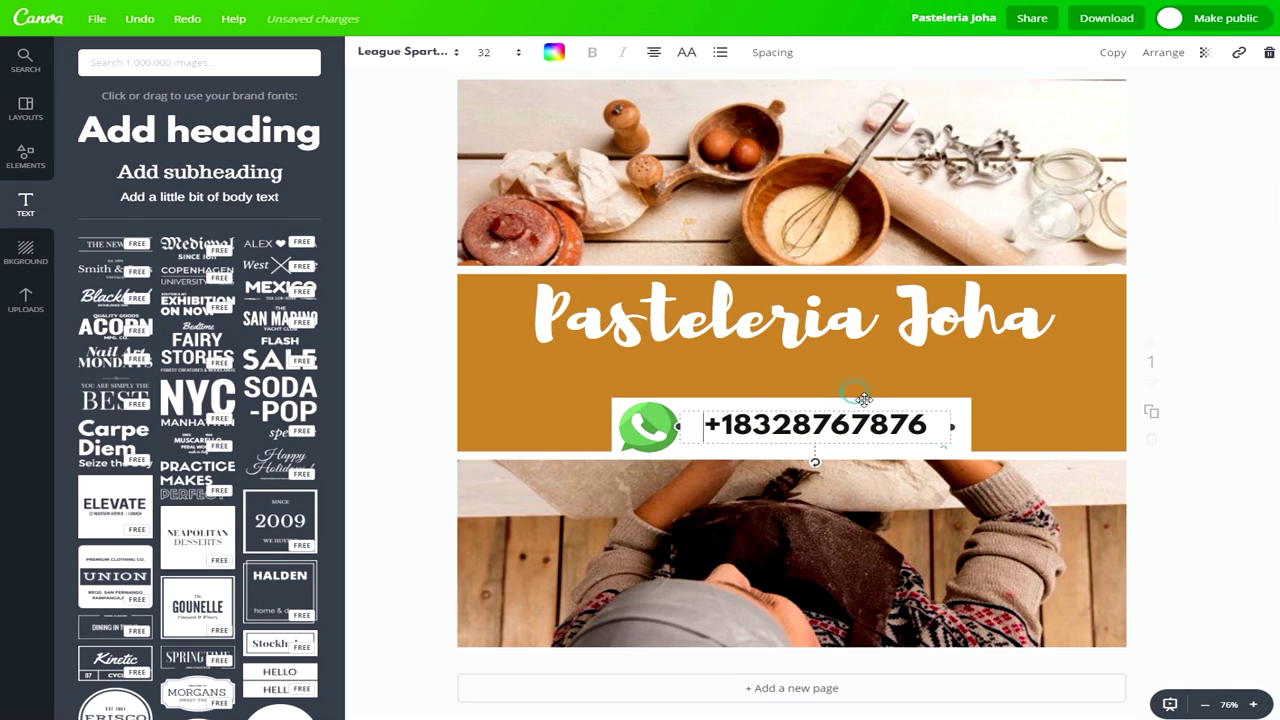
# Enlarge the Pasteleria Joha title to size 104 and nudge it slightly lower.
pyautogui.click(747, 329)
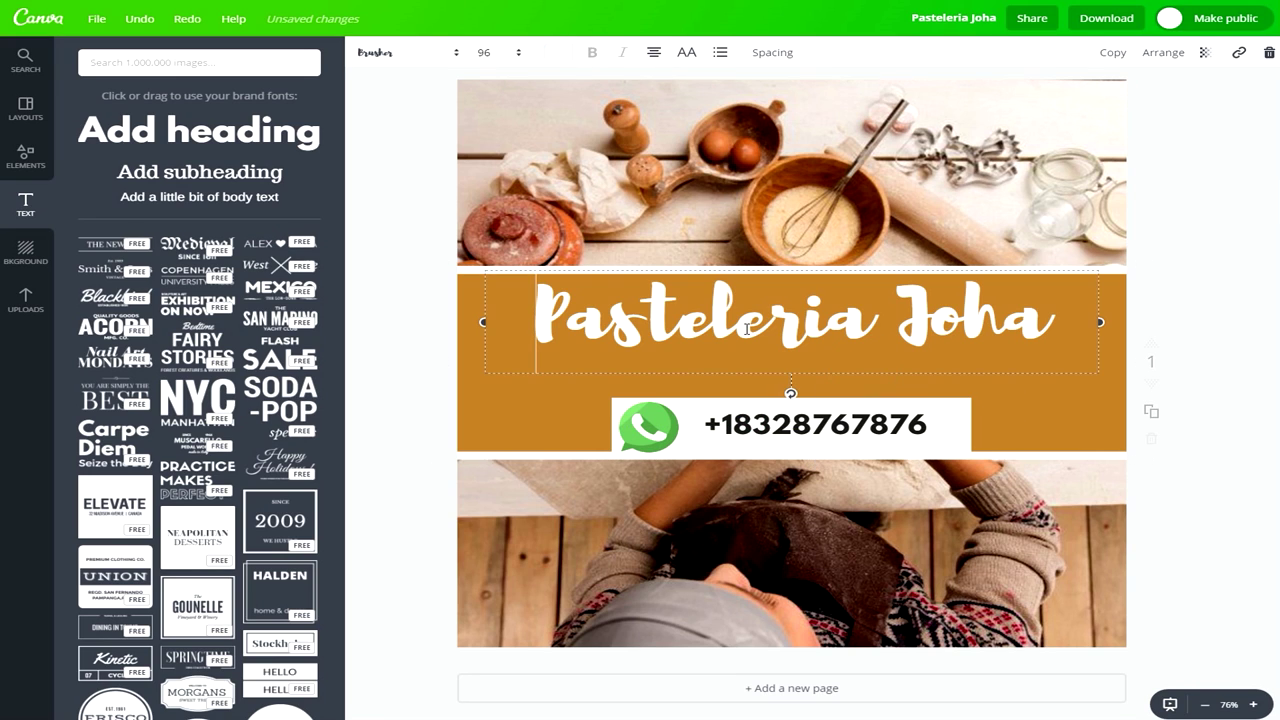
pyautogui.click(505, 58)
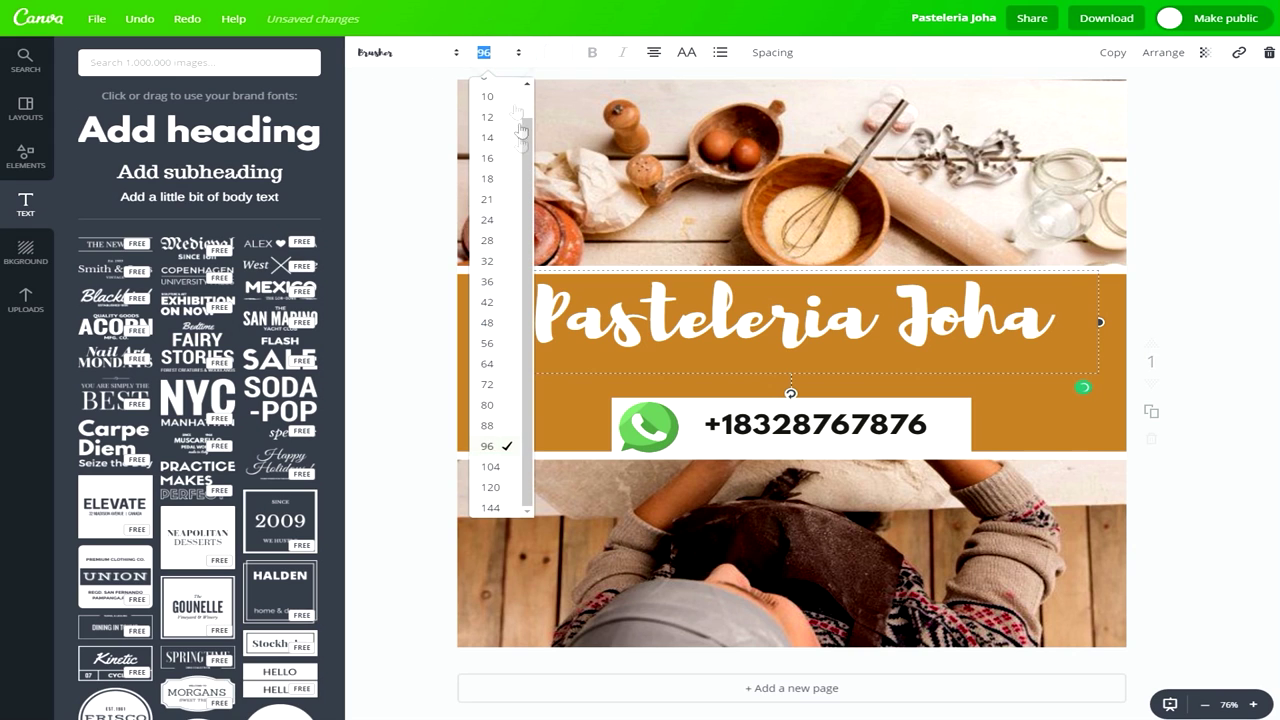
pyautogui.click(490, 467)
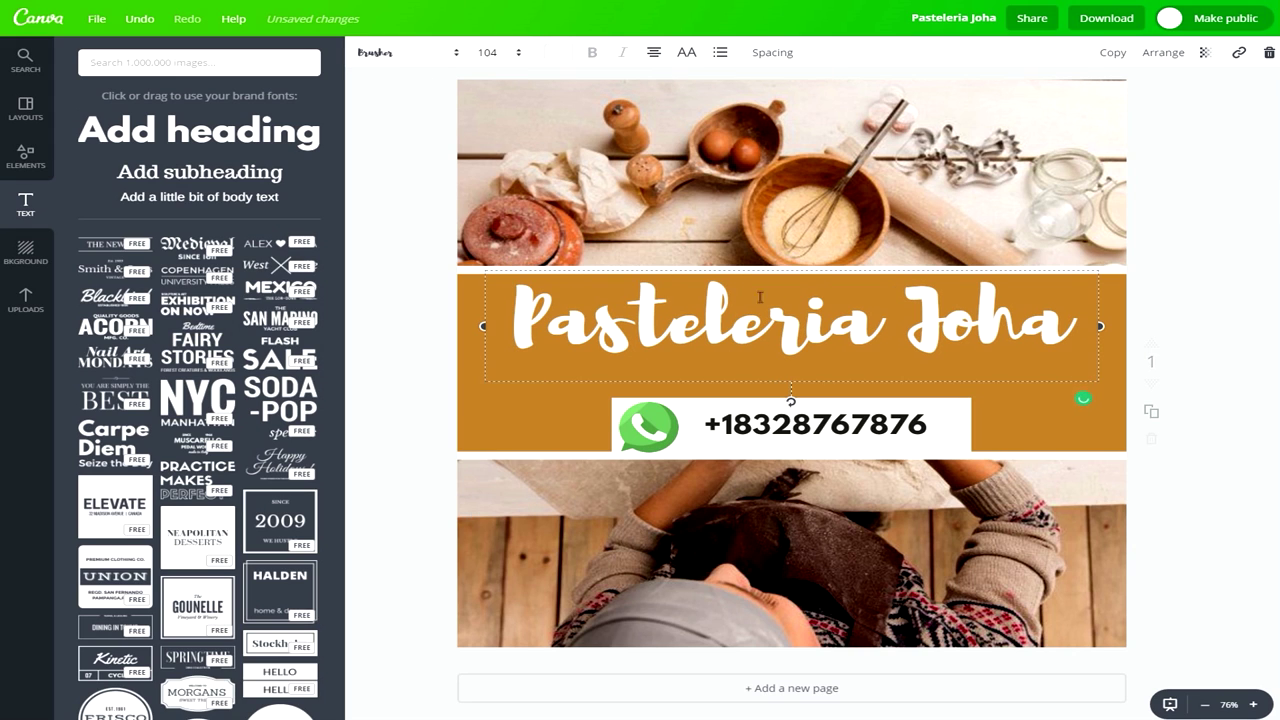
pyautogui.moveTo(762, 264)
pyautogui.mouseDown()
pyautogui.moveTo(752, 290)
pyautogui.moveTo(754, 279)
pyautogui.mouseUp()
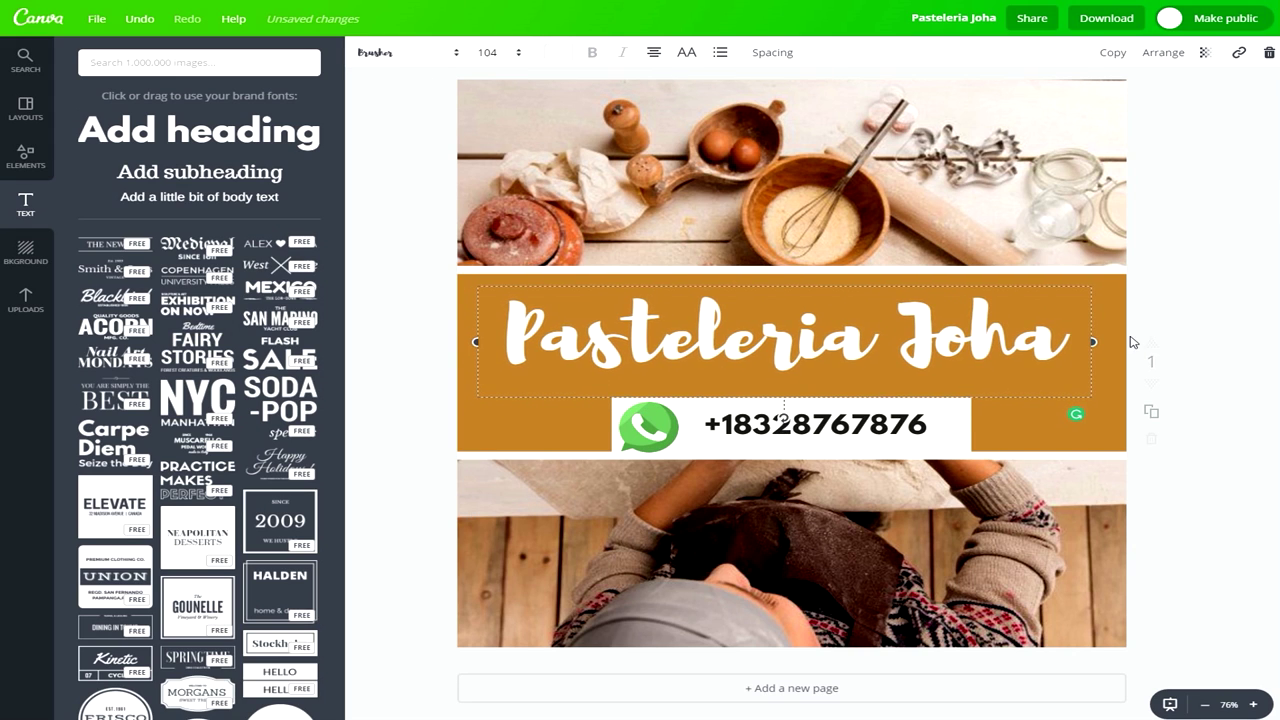
pyautogui.click(1176, 331)
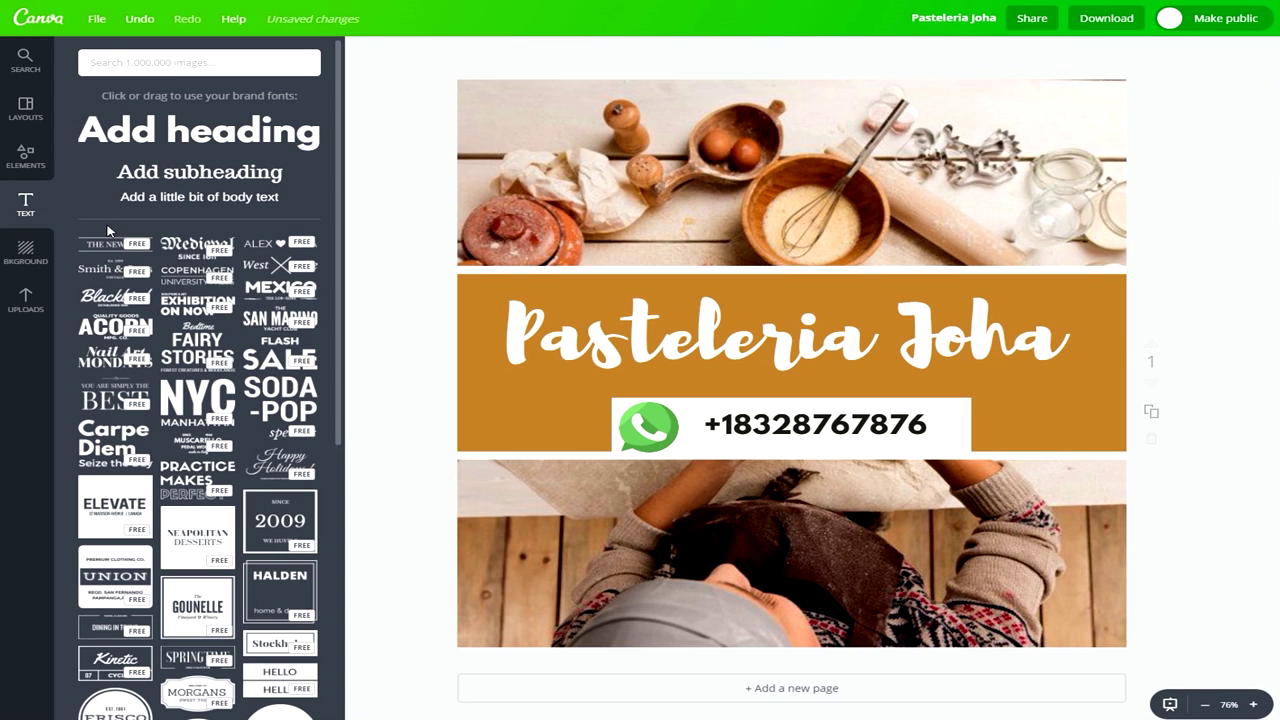
pyautogui.click(28, 160)
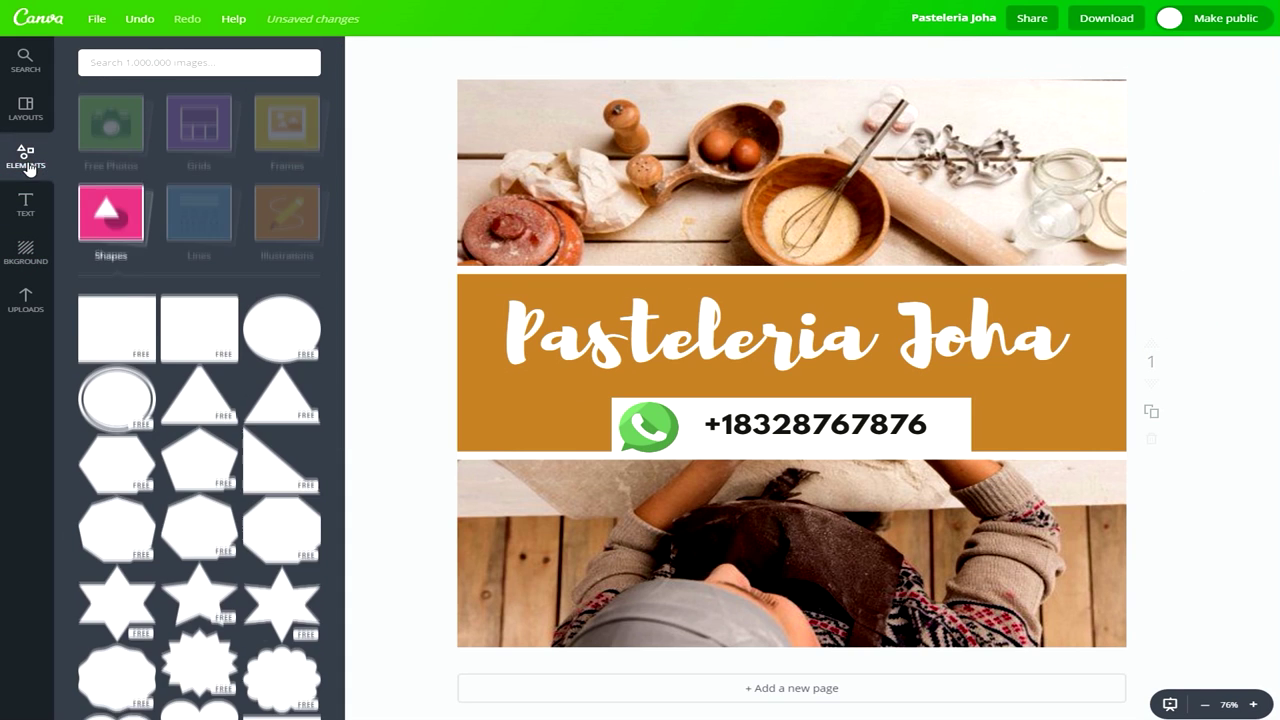
pyautogui.click(172, 291)
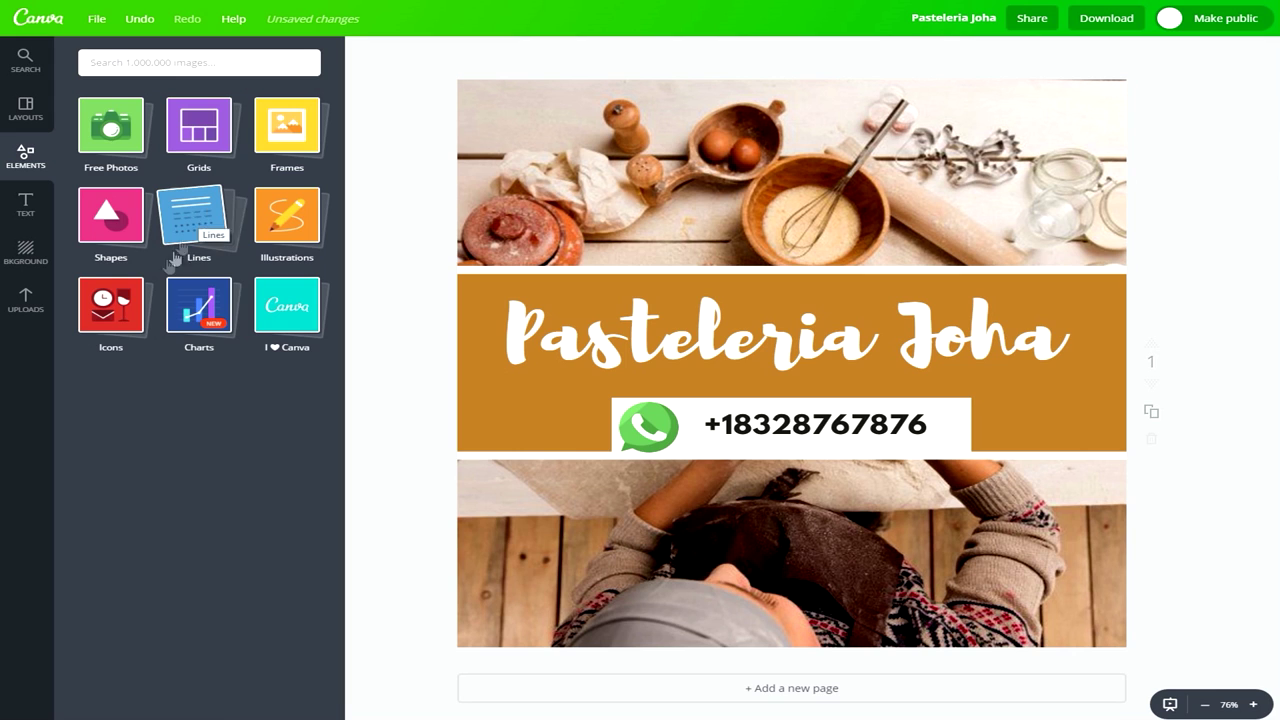
pyautogui.click(130, 315)
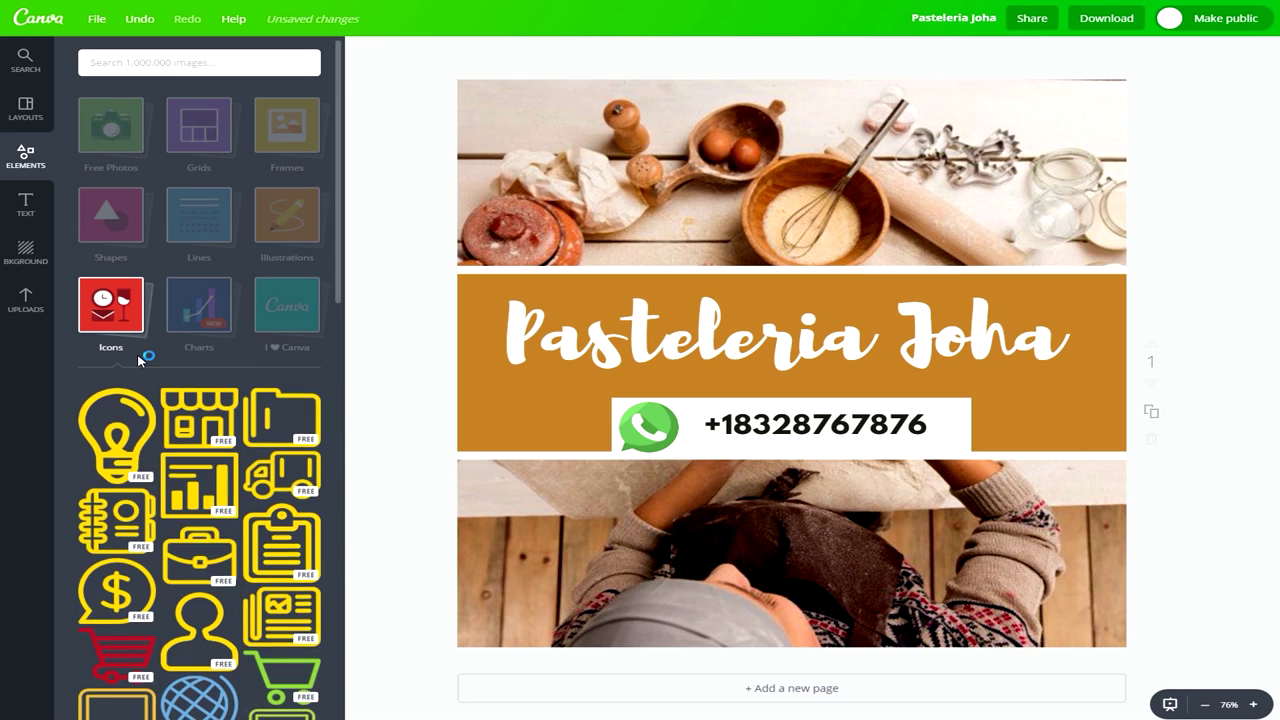
pyautogui.scroll(-10, 140, 360)
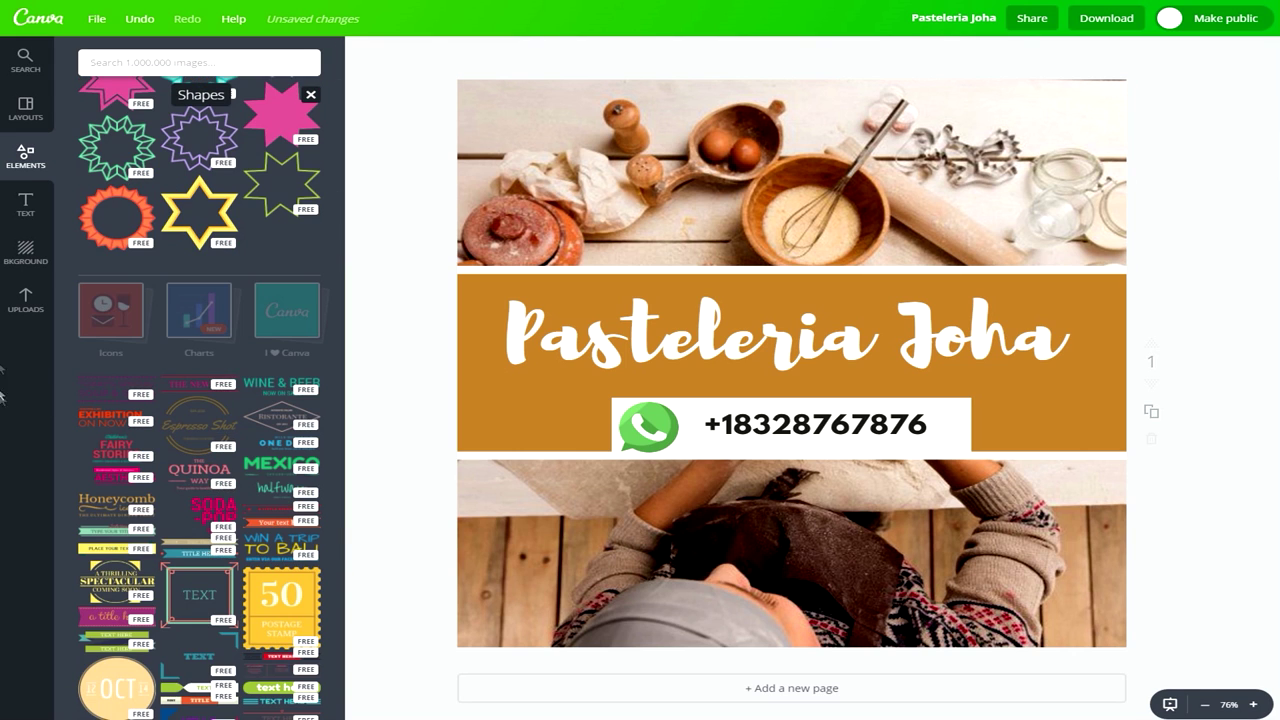
pyautogui.scroll(-2, 145, 408)
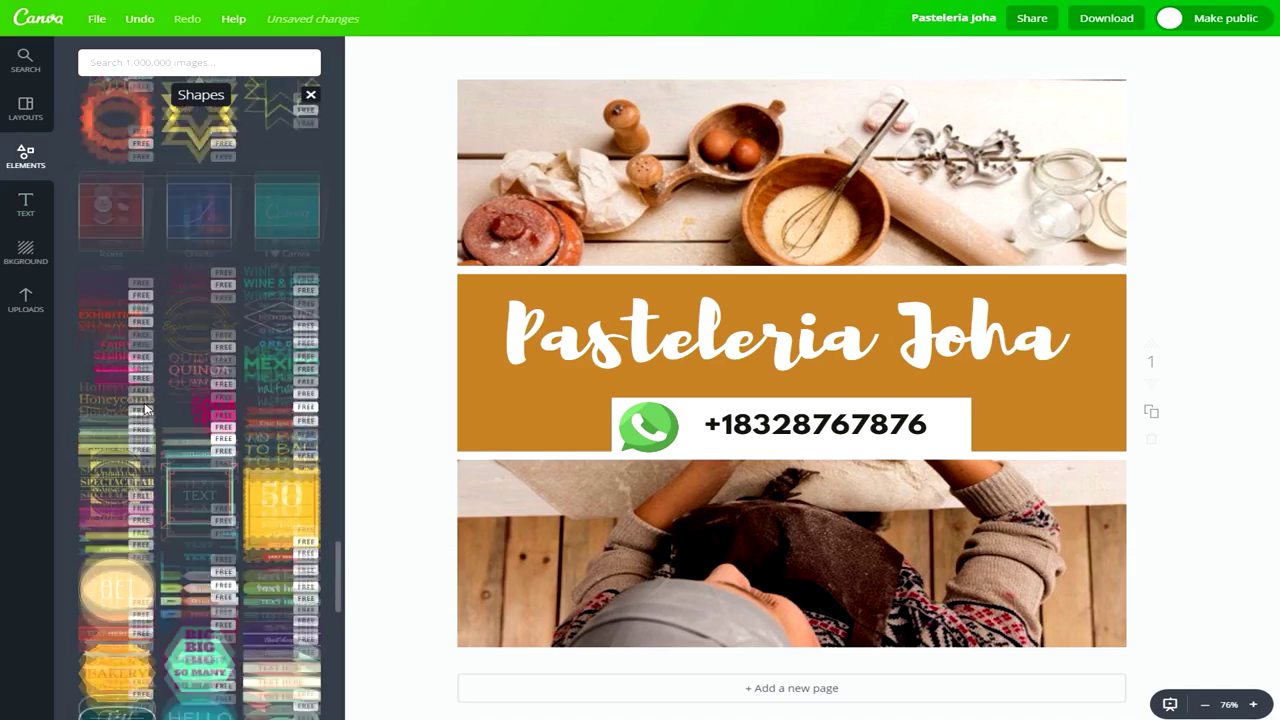
pyautogui.scroll(5, 145, 408)
pyautogui.scroll(-5, 145, 410)
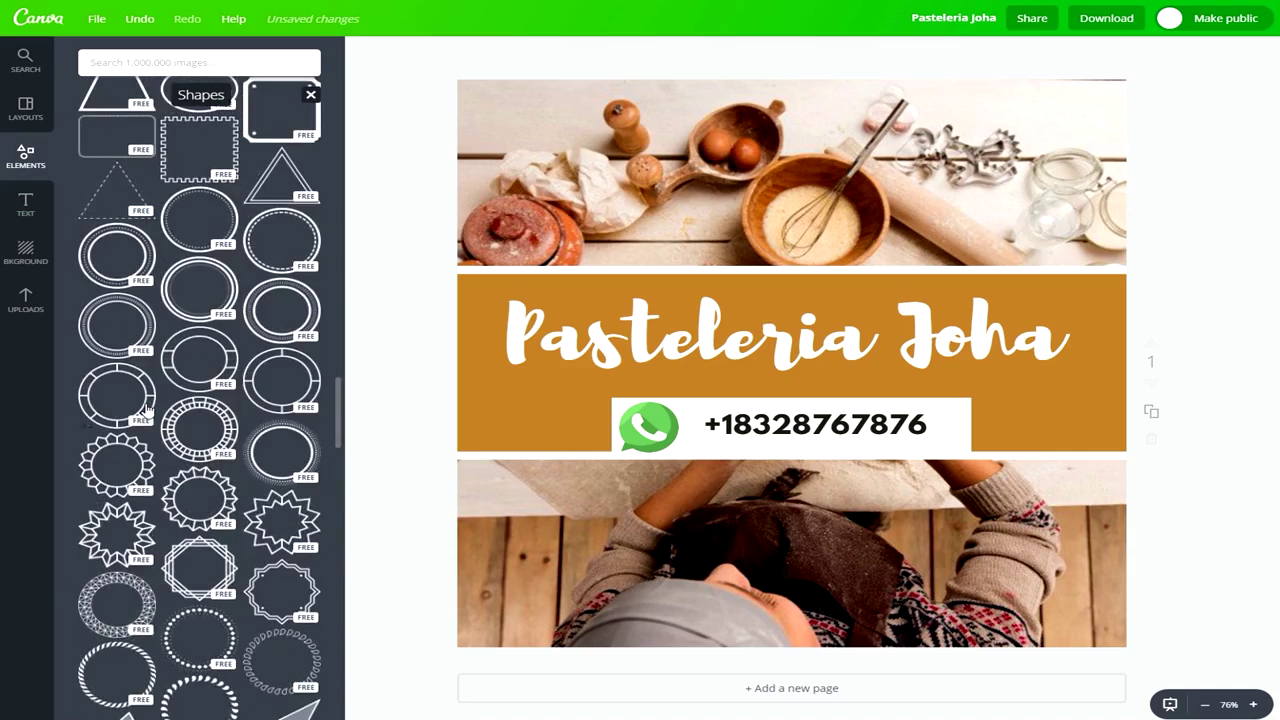
pyautogui.scroll(-10, 90, 453)
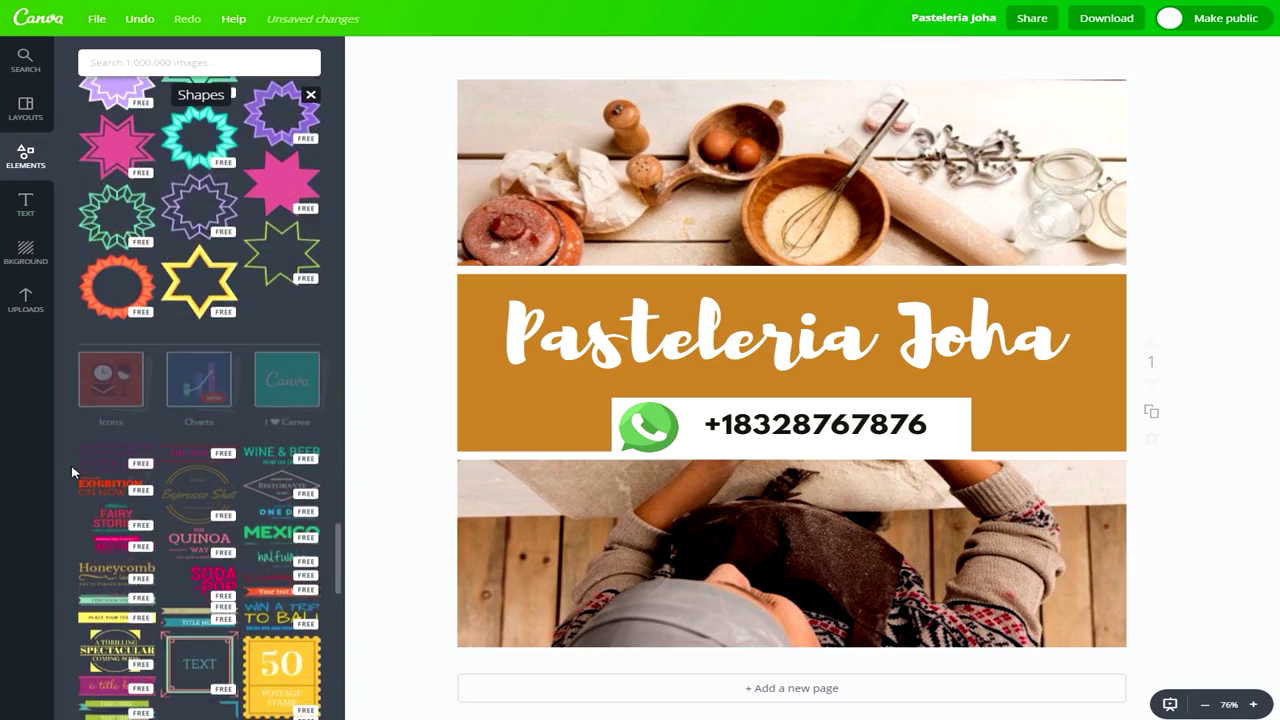
pyautogui.scroll(-2, 108, 455)
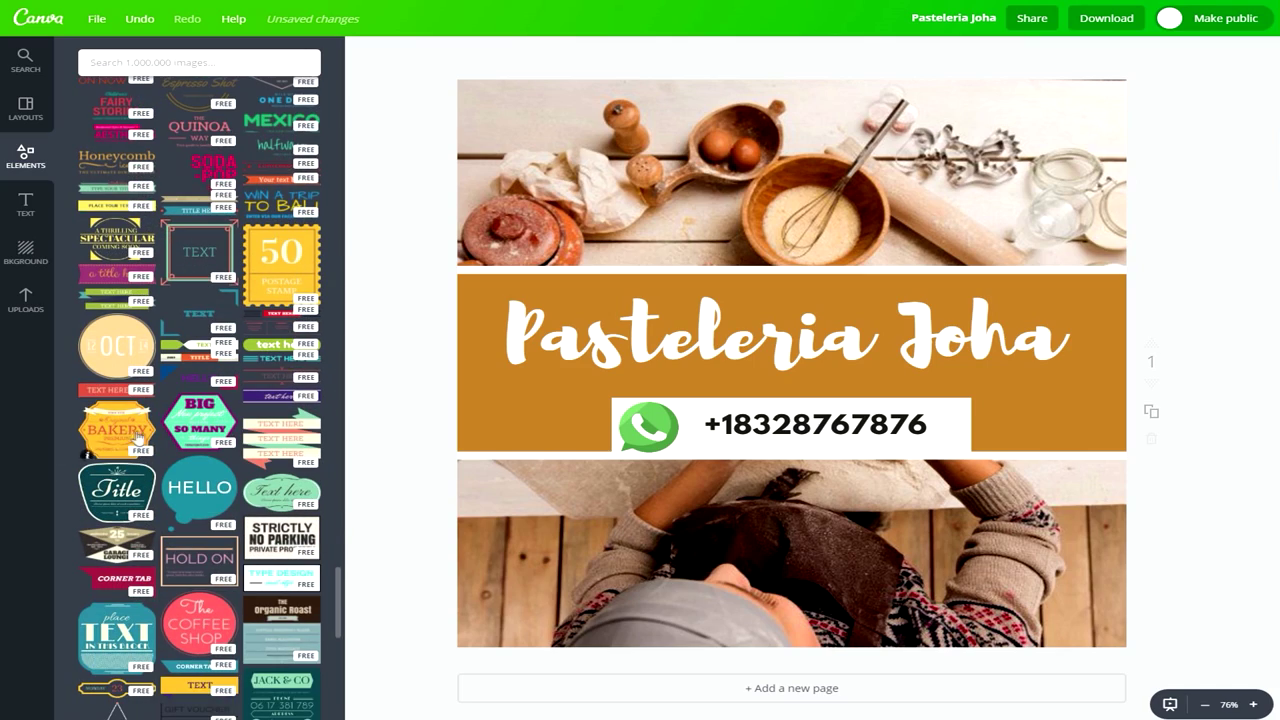
pyautogui.scroll(-1, 76, 450)
pyautogui.scroll(-7, 76, 445)
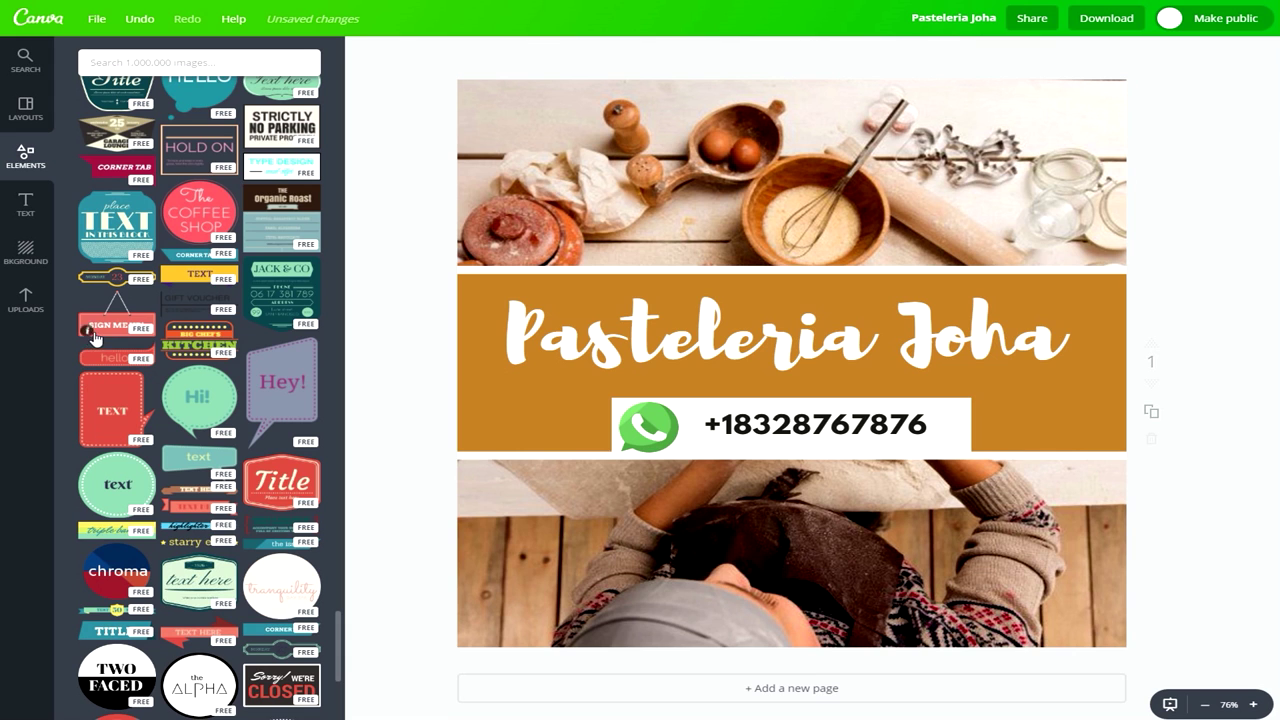
# Add the hanging SIGN ME UP! sticker, shrink it and place it over the top photo.
pyautogui.click(100, 326)
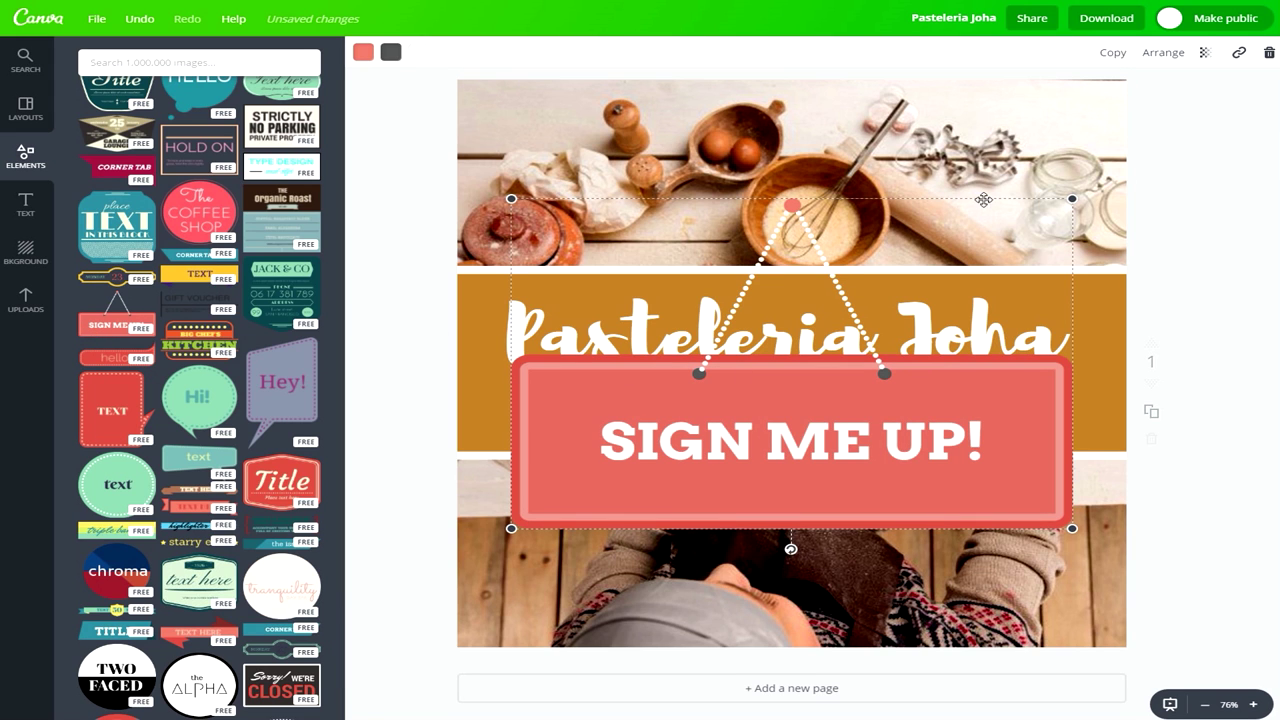
pyautogui.moveTo(1072, 198); pyautogui.dragTo(884, 133)
pyautogui.moveTo(794, 262); pyautogui.dragTo(844, 210)
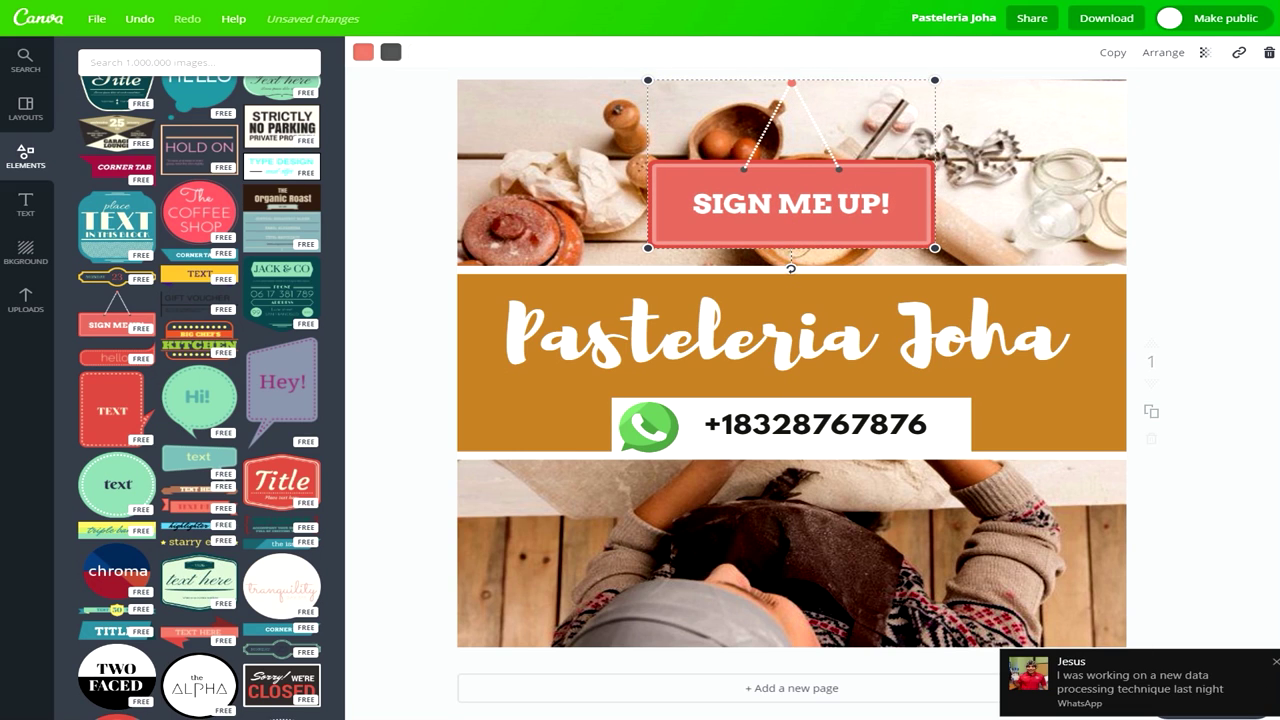
# Change the hanging sign's wording from SIGN ME UP! to '10% Por Hoy'.
pyautogui.click(1268, 660)
pyautogui.doubleClick(846, 207)
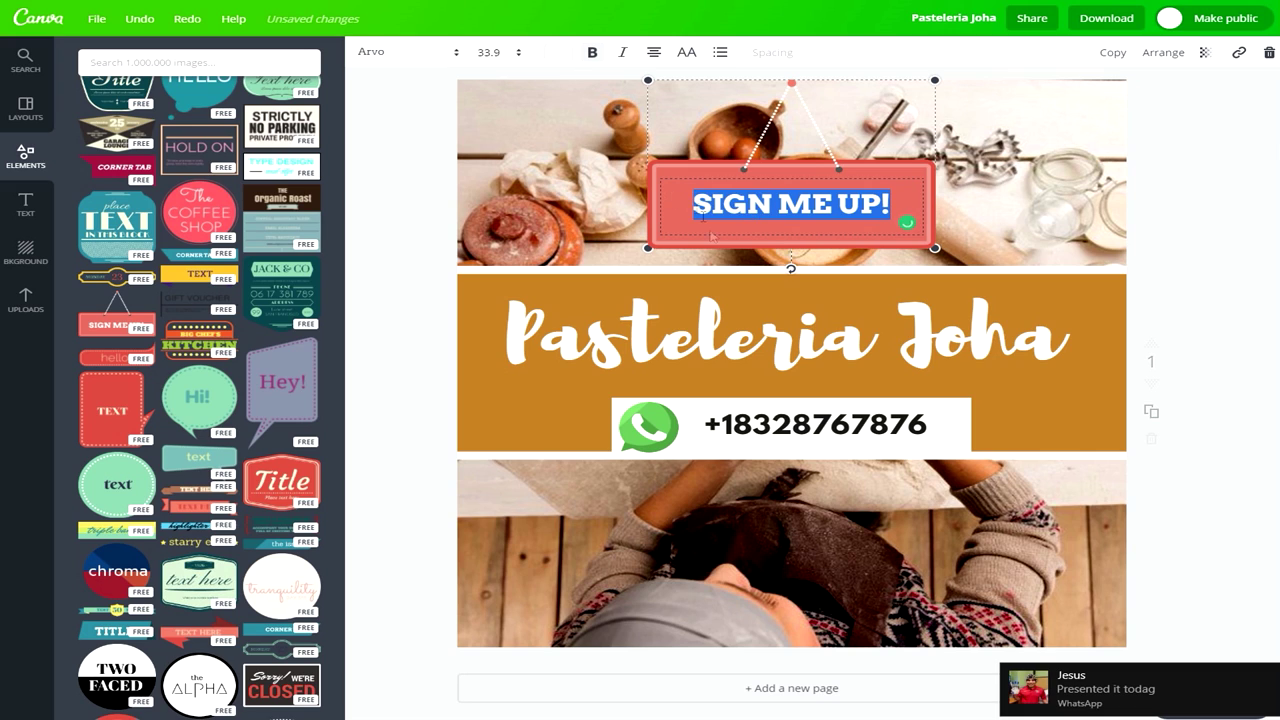
pyautogui.click(1268, 660)
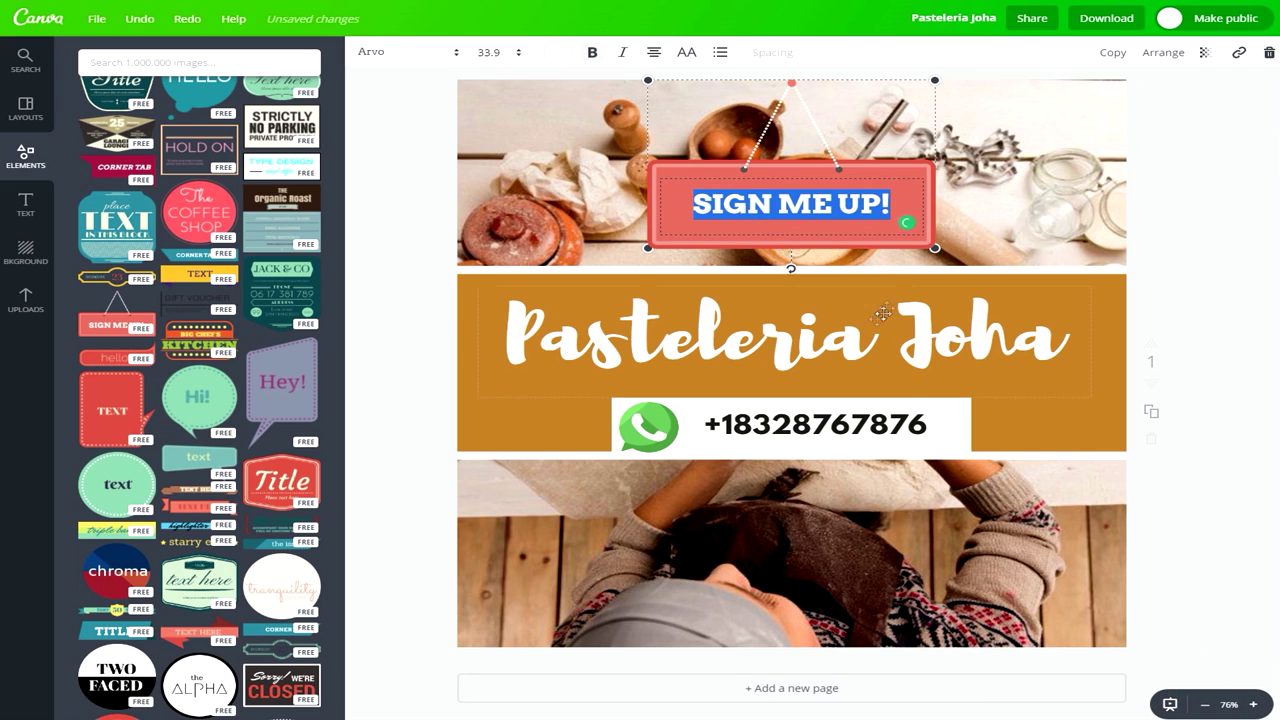
pyautogui.click(898, 201)
pyautogui.press('BackSpace')
pyautogui.press('BackSpace')
pyautogui.press('BackSpace')
pyautogui.press('BackSpace')
pyautogui.press('BackSpace')
pyautogui.press('BackSpace')
pyautogui.press('BackSpace')
pyautogui.press('BackSpace')
pyautogui.press('BackSpace')
pyautogui.press('BackSpace')
pyautogui.press('BackSpace')
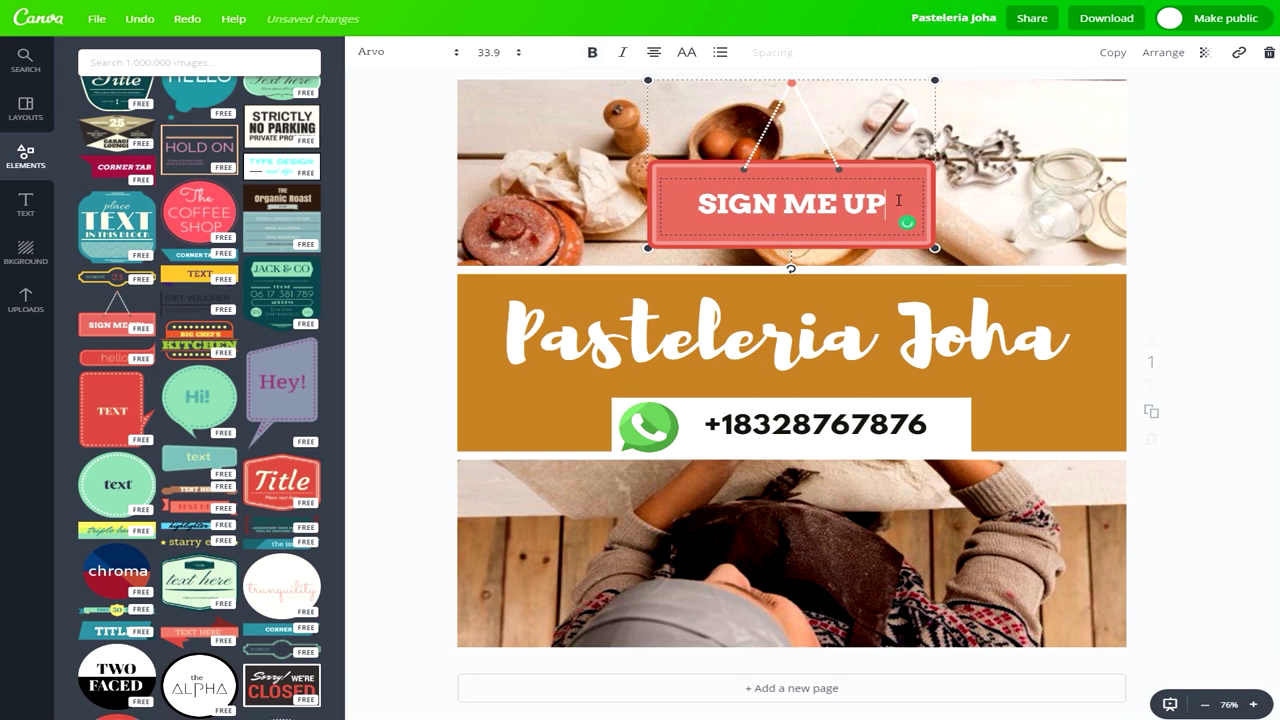
pyautogui.write('1')
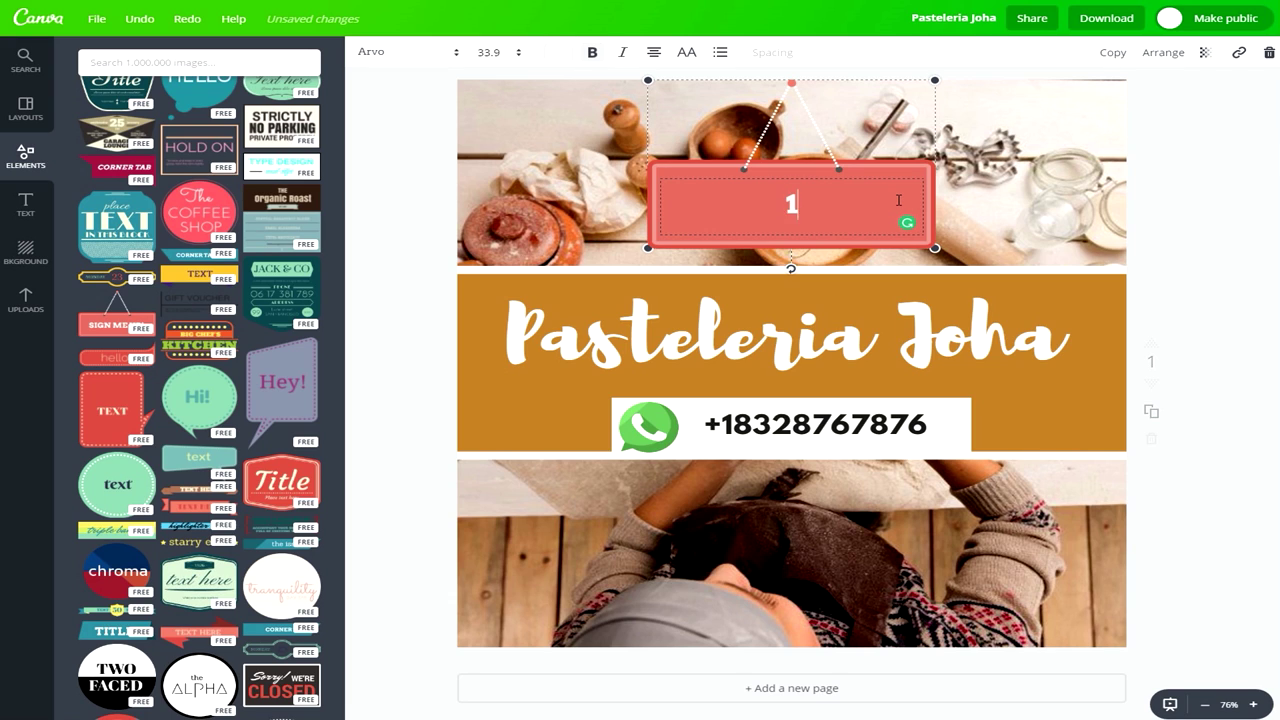
pyautogui.write('0% ')
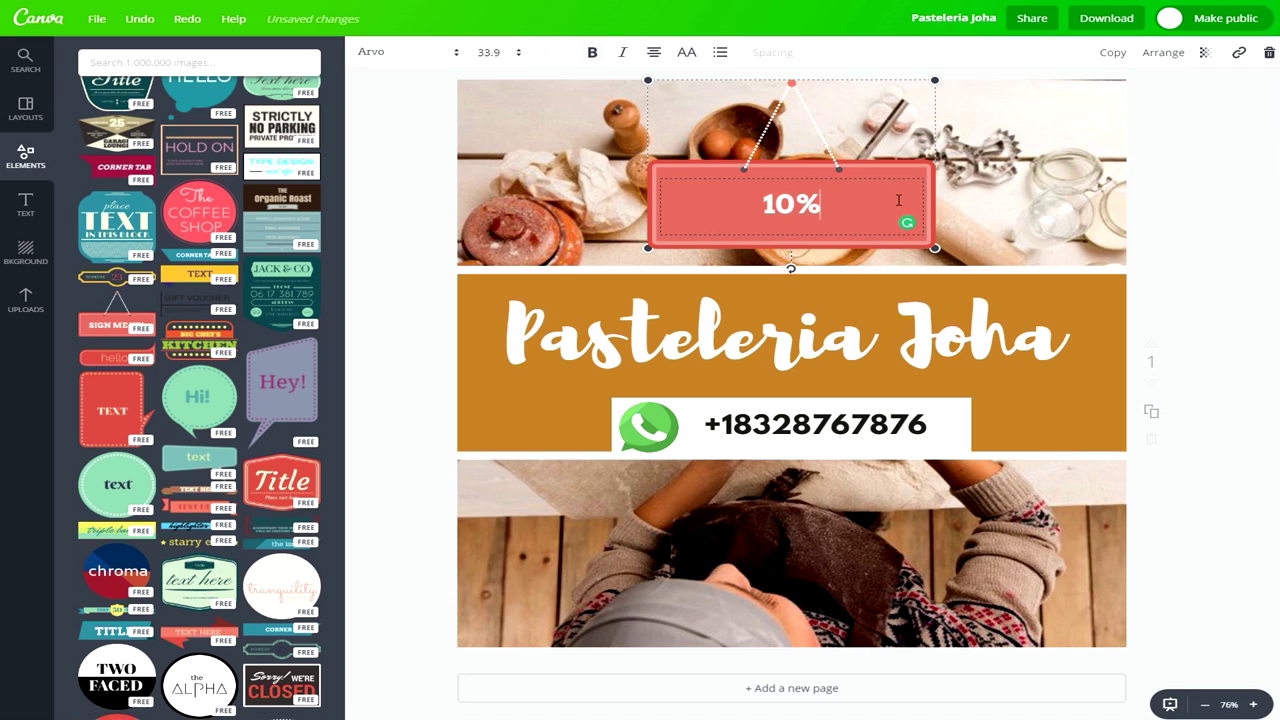
pyautogui.write('Po')
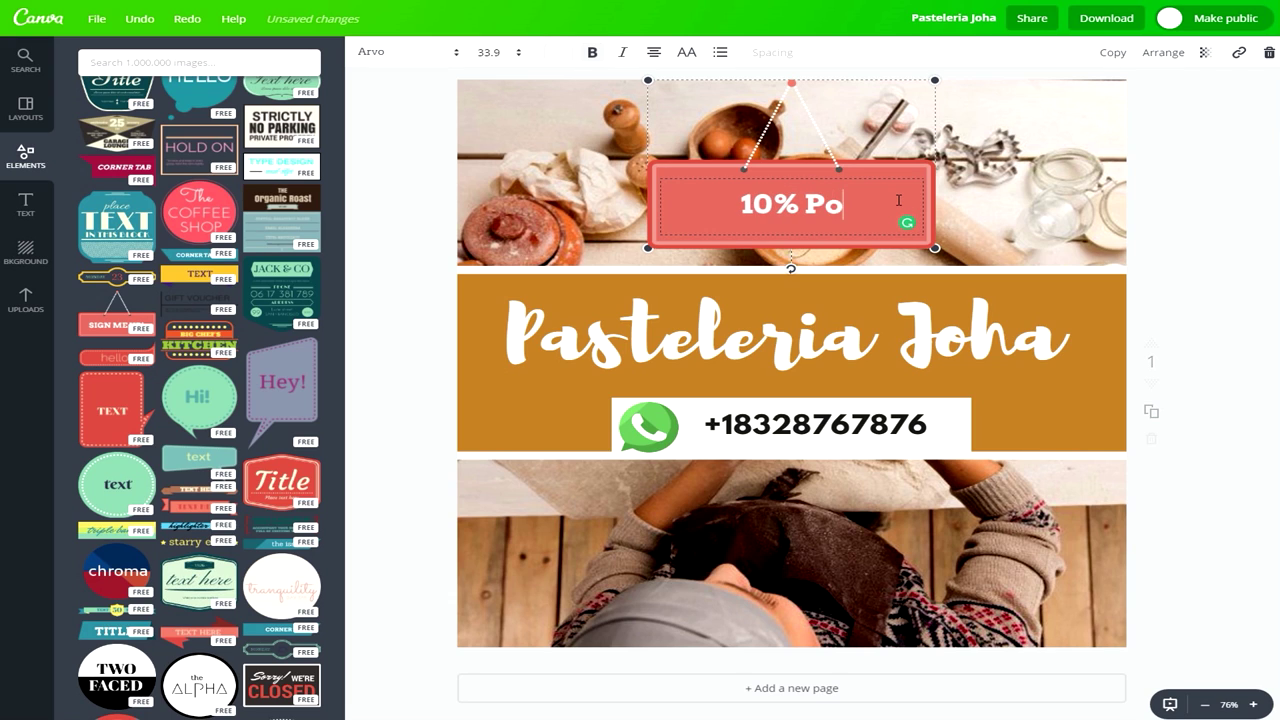
pyautogui.write('r Hoy')
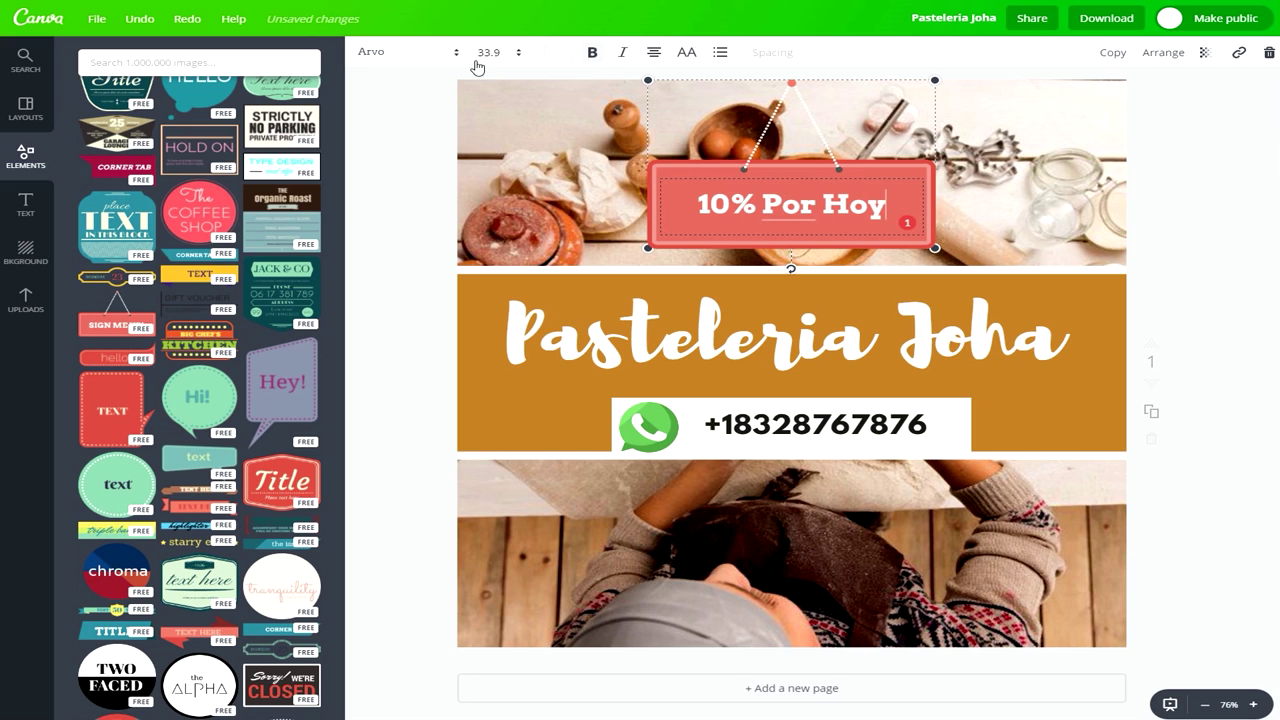
pyautogui.click(790, 148)
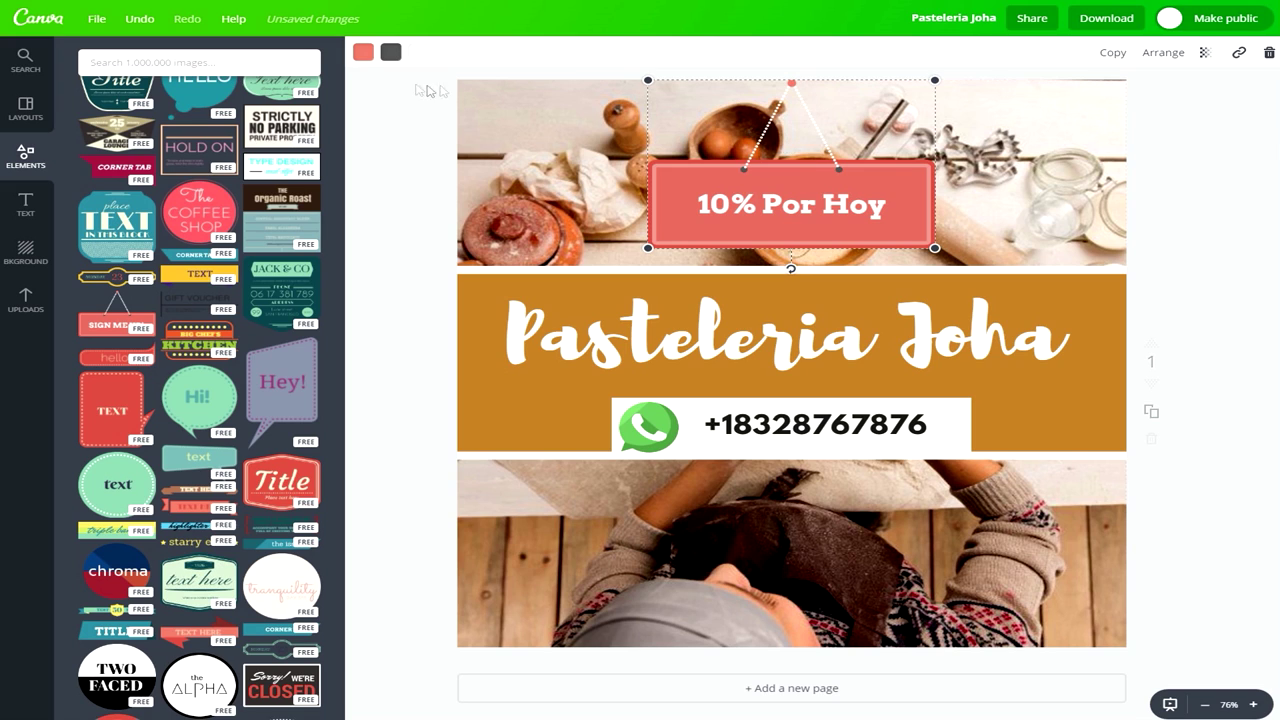
pyautogui.click(363, 52)
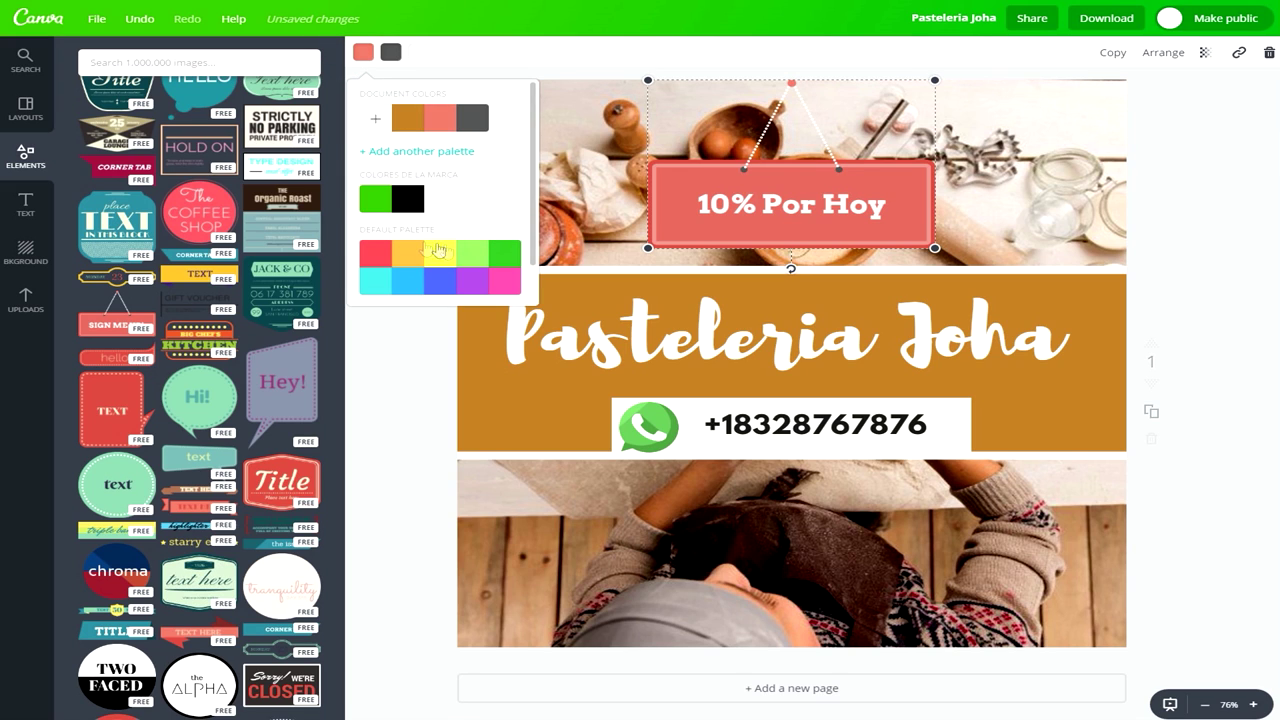
# Colour the hanging sign pink with its dark grey accents turned black.
pyautogui.click(505, 282)
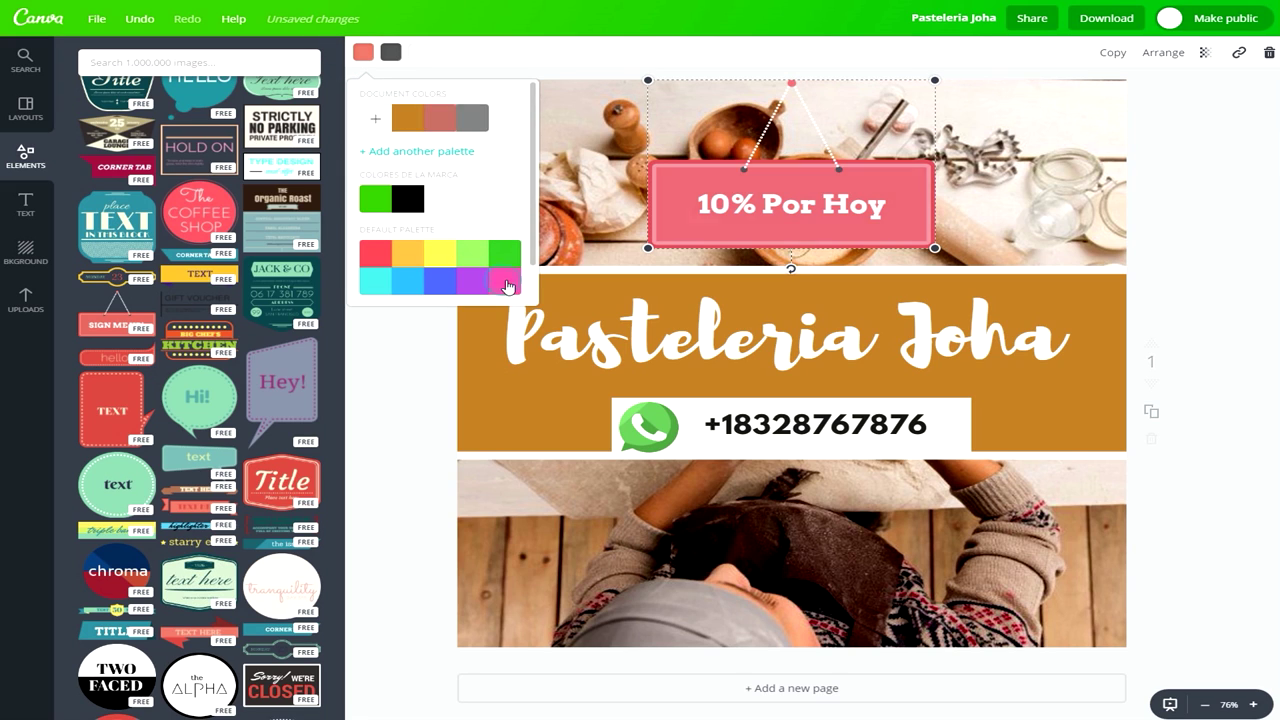
pyautogui.click(391, 52)
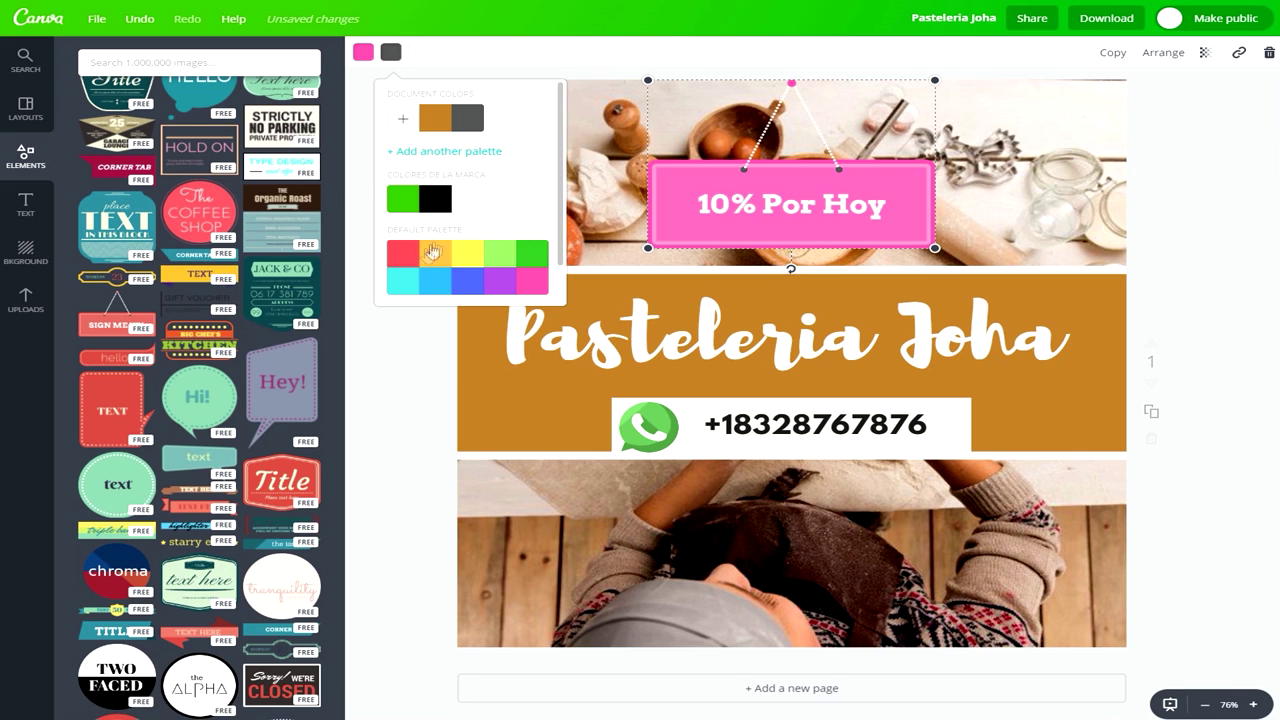
pyautogui.click(432, 205)
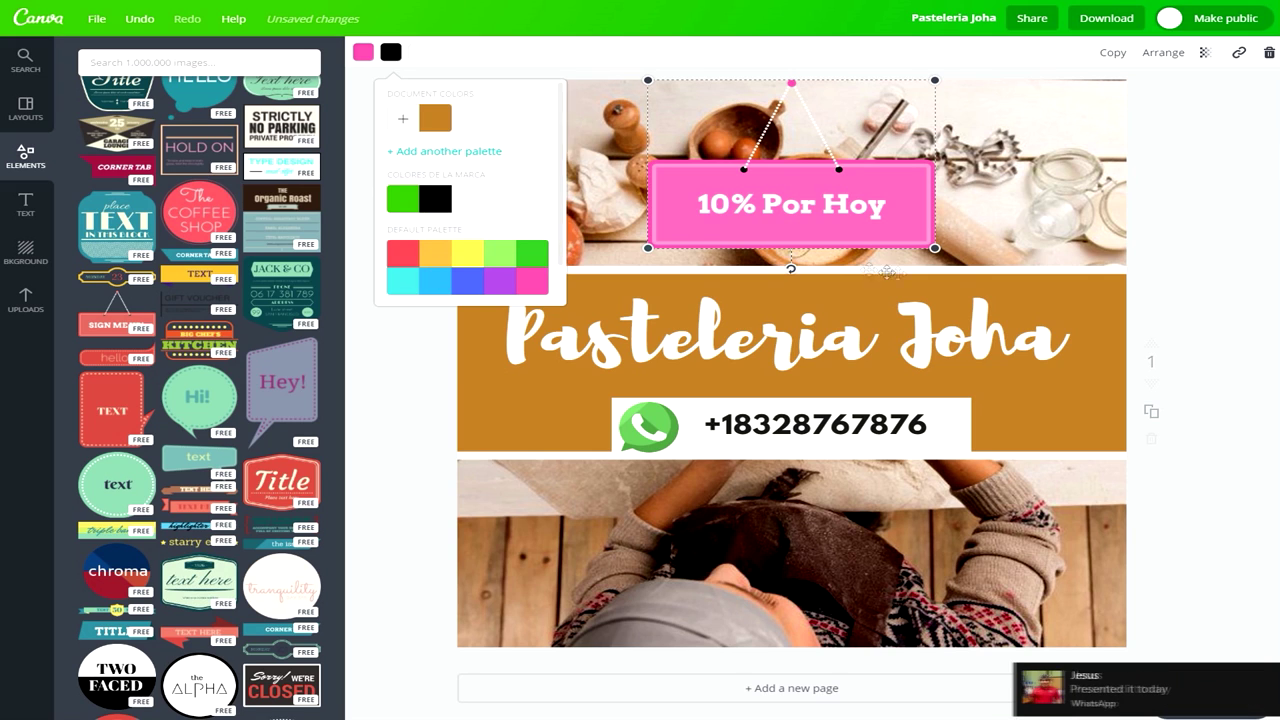
# Make the Pasteleria Joha title band pink.
pyautogui.click(1080, 308)
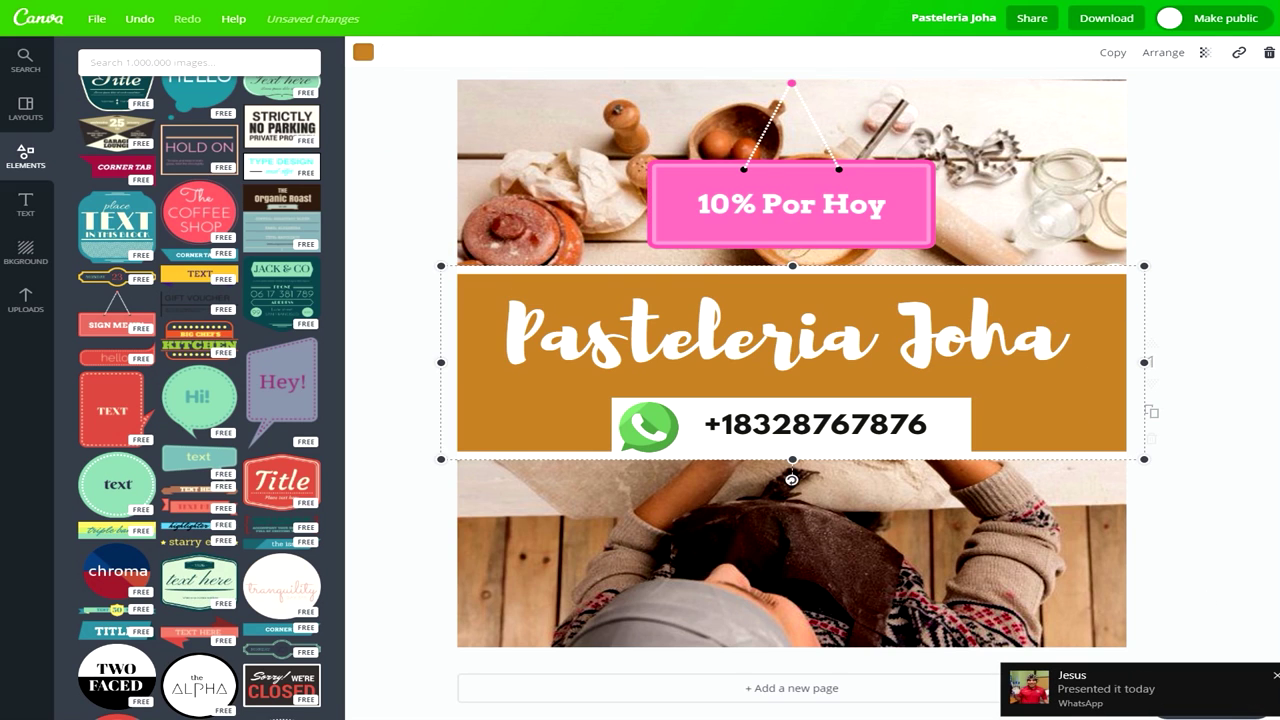
pyautogui.click(363, 52)
pyautogui.click(505, 290)
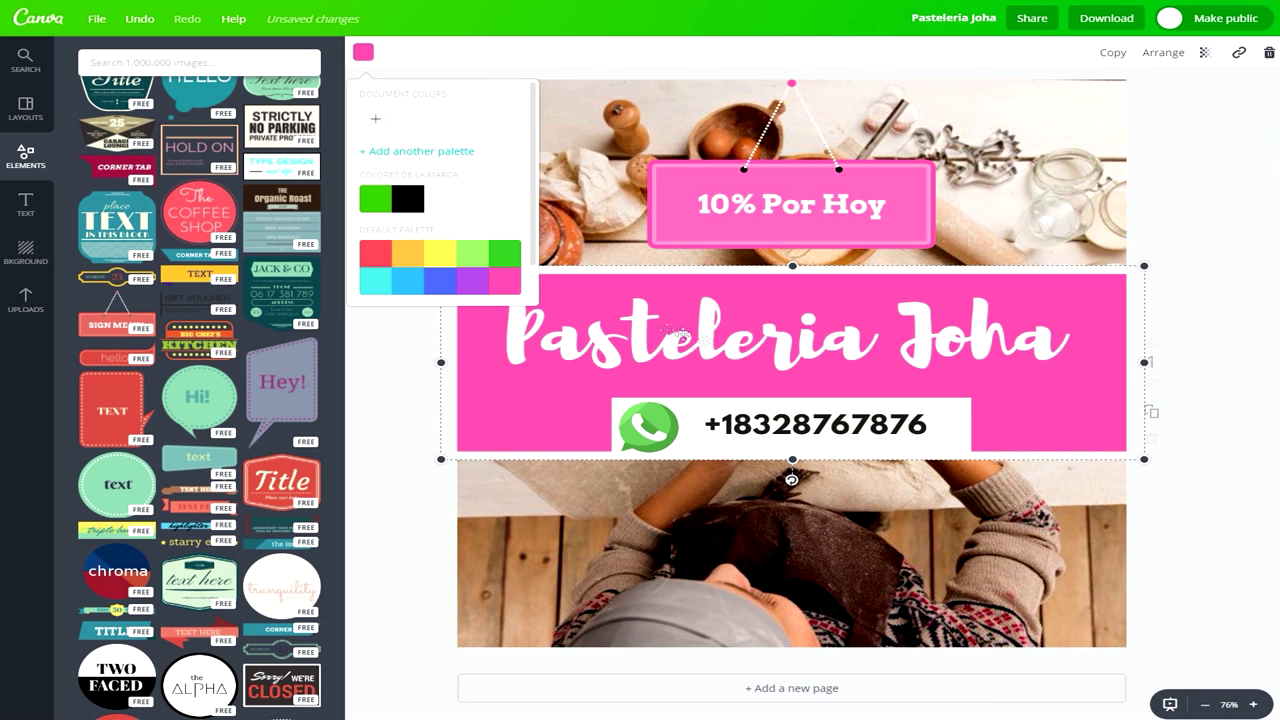
pyautogui.click(1194, 402)
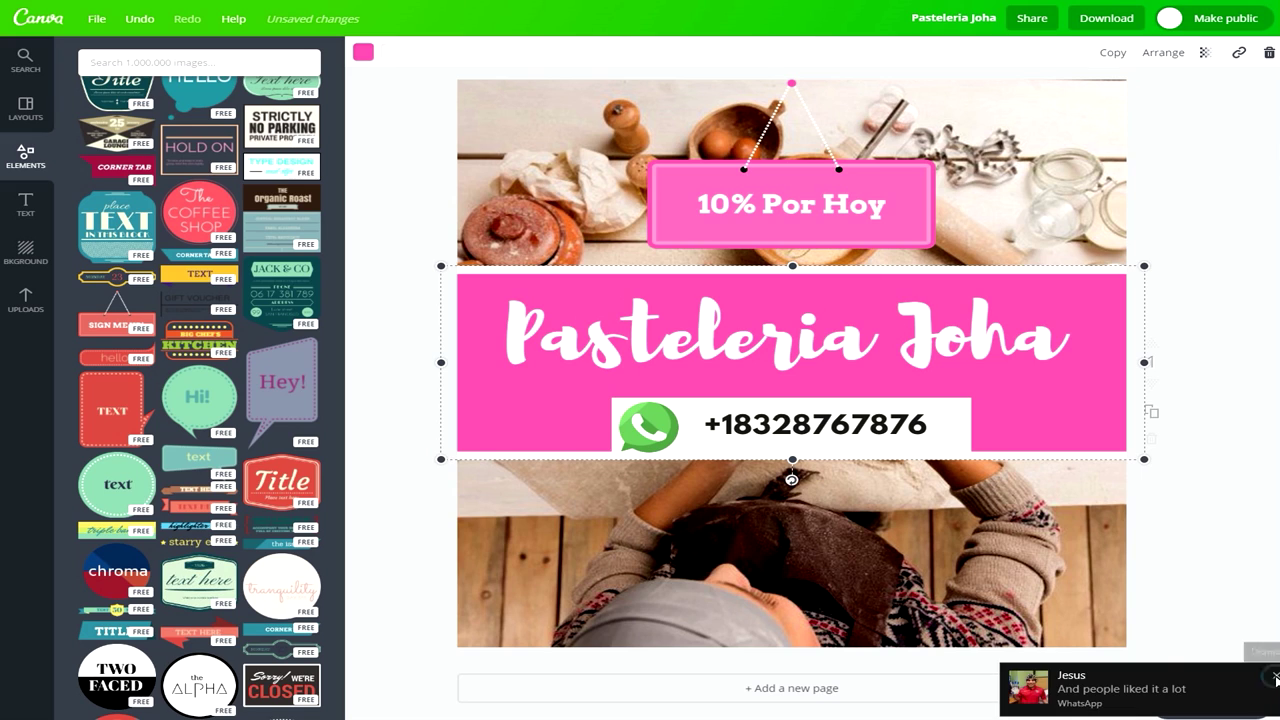
pyautogui.click(390, 314)
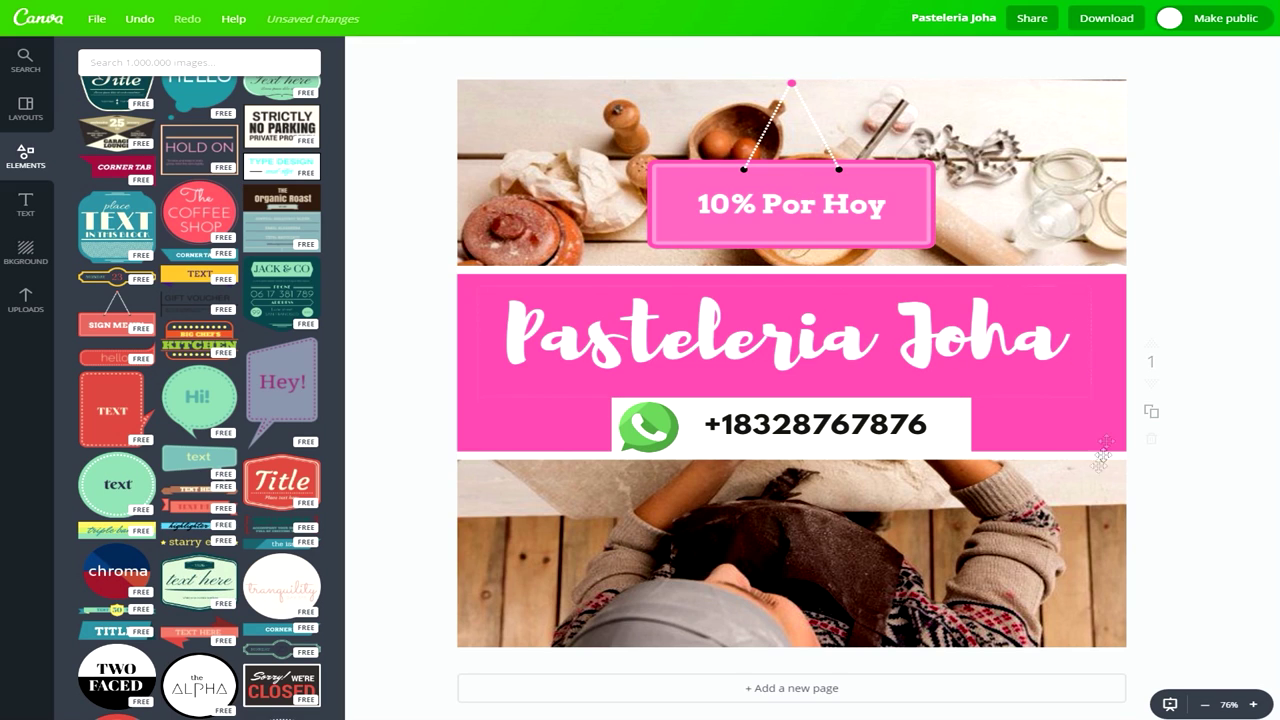
pyautogui.click(1275, 676)
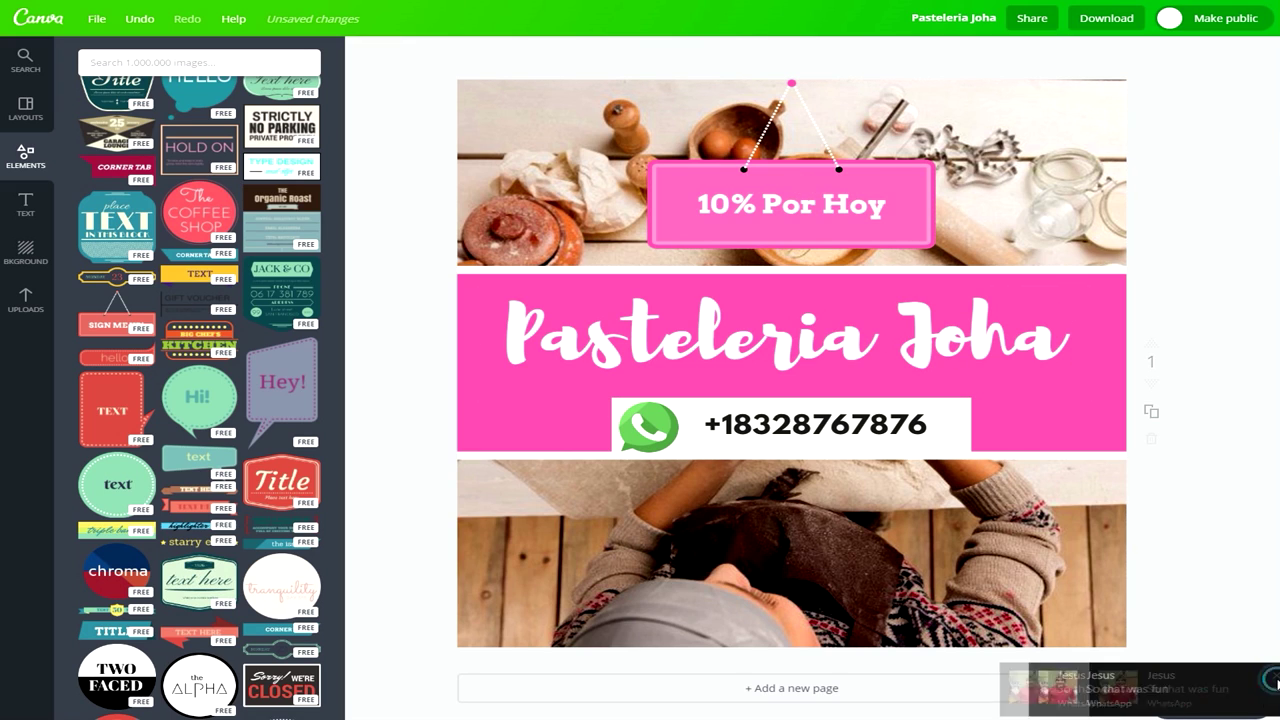
pyautogui.click(425, 176)
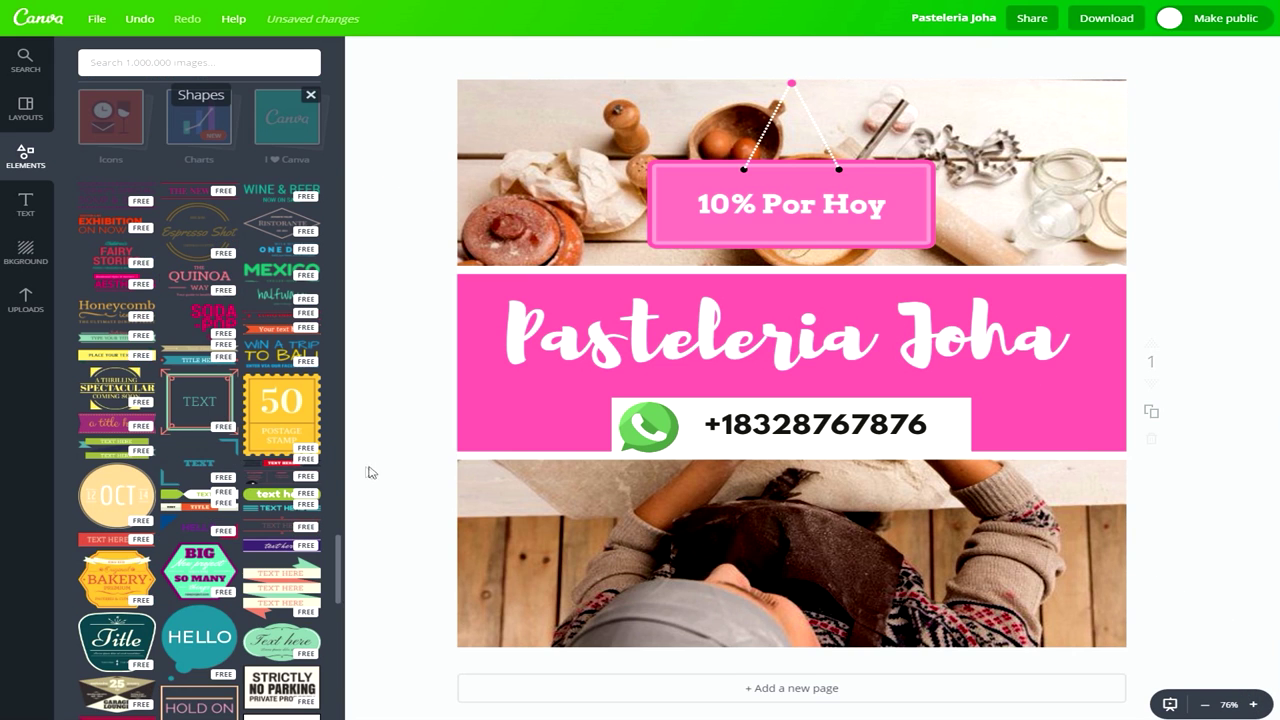
pyautogui.scroll(-5, 163, 423)
pyautogui.click(147, 443)
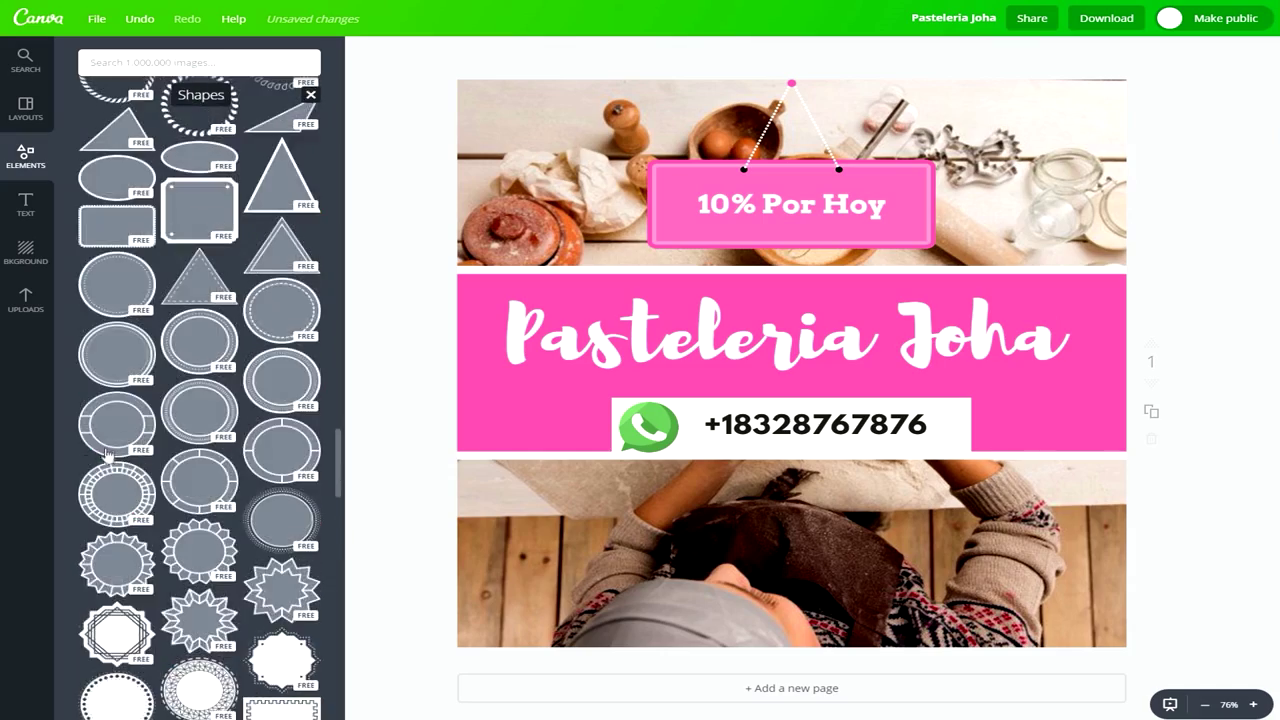
pyautogui.scroll(-5, 110, 450)
pyautogui.scroll(10, 104, 453)
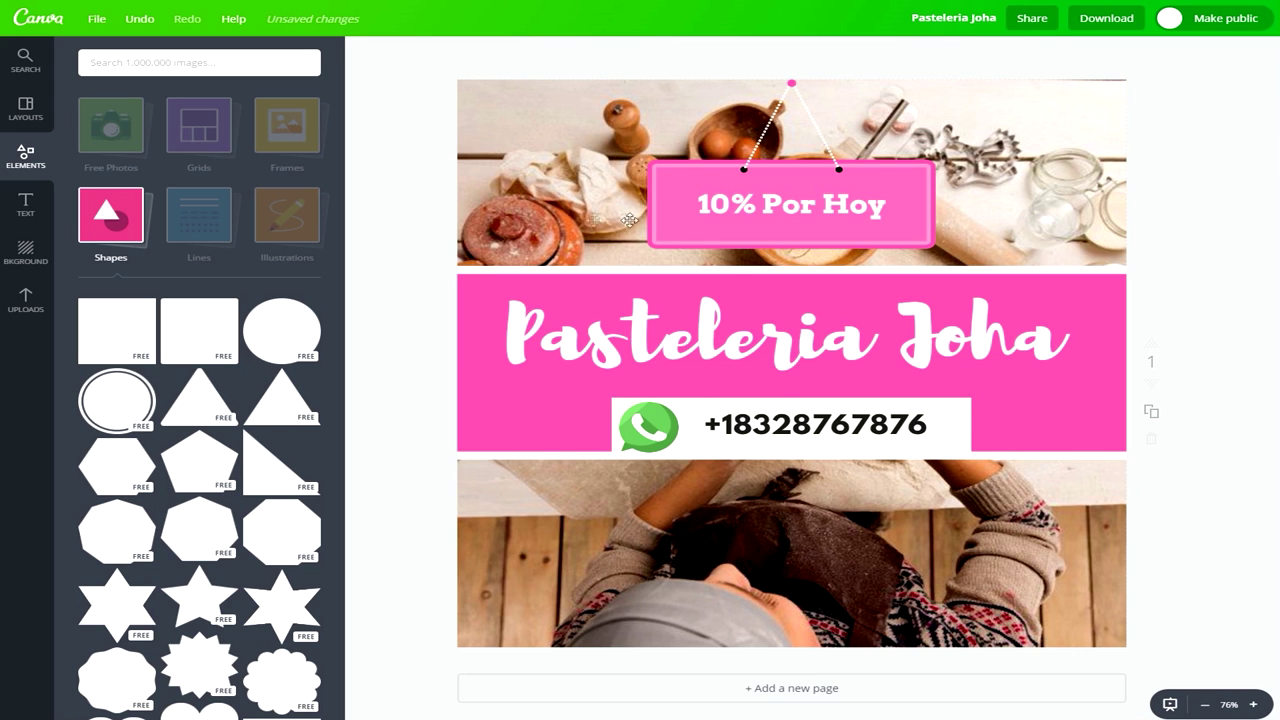
pyautogui.scroll(1, 517, 434)
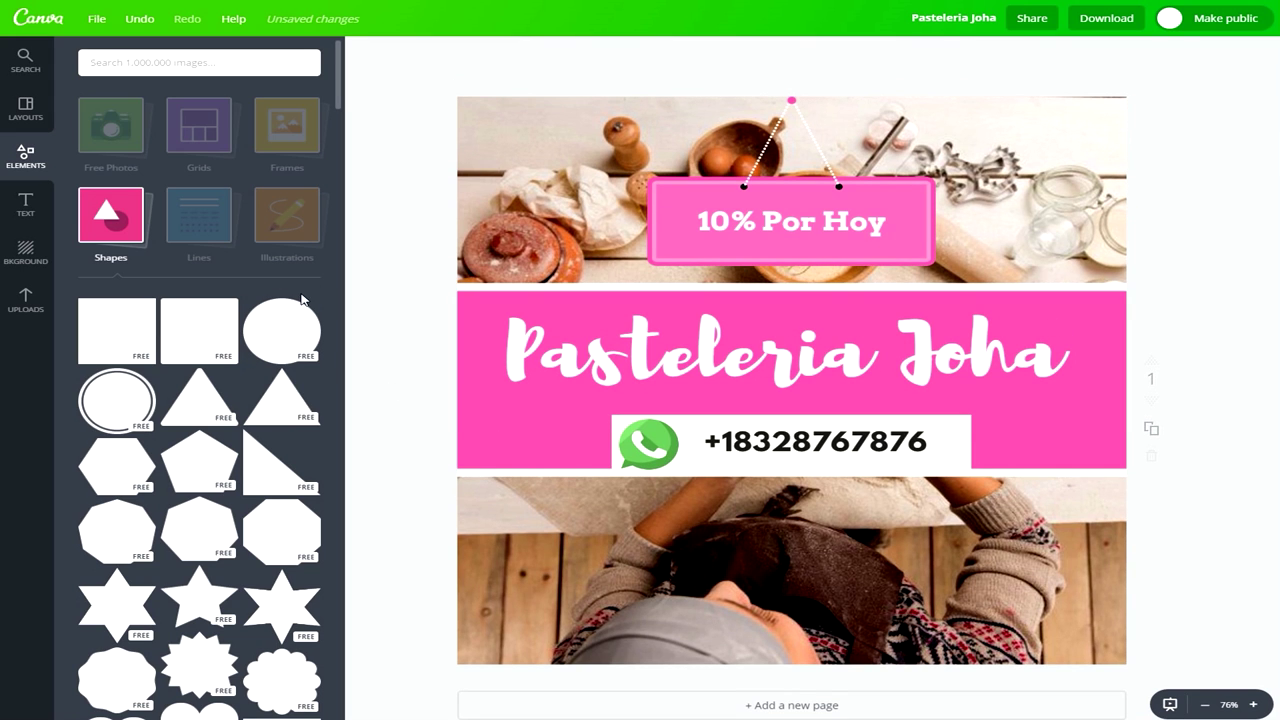
pyautogui.click(110, 238)
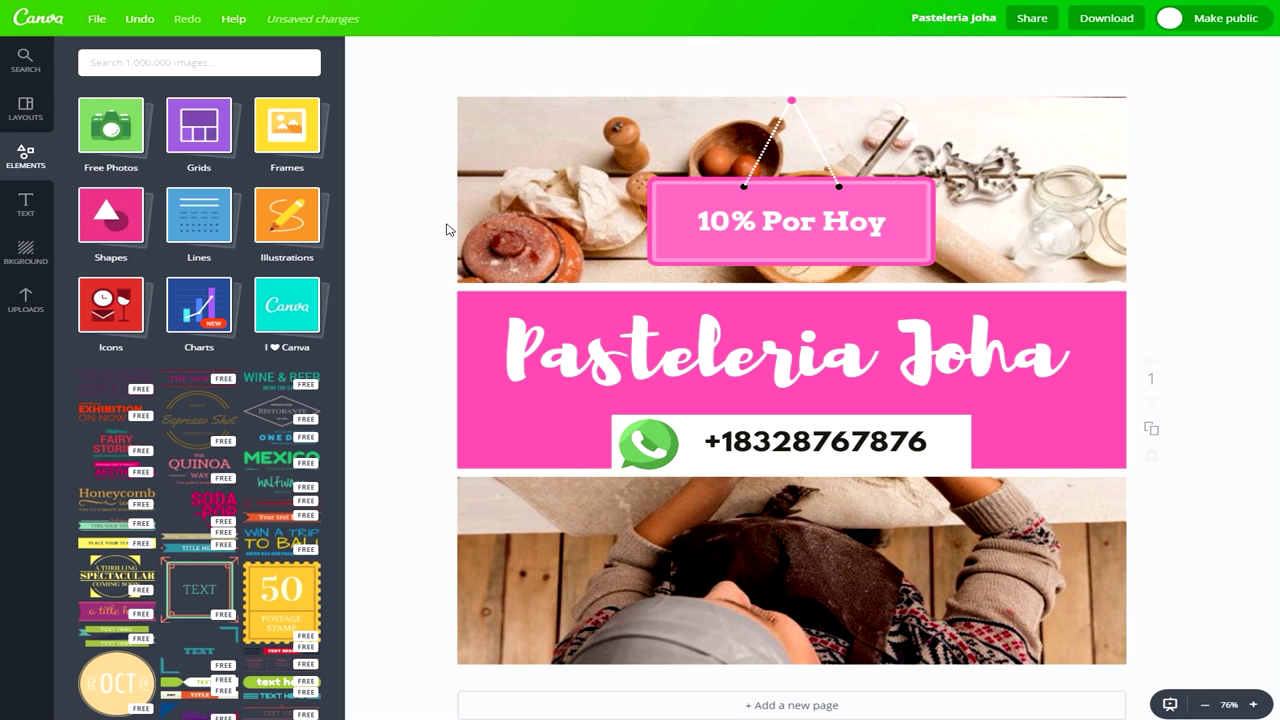
# Download the Pasteleria Joha design as a PNG file.
pyautogui.click(1112, 28)
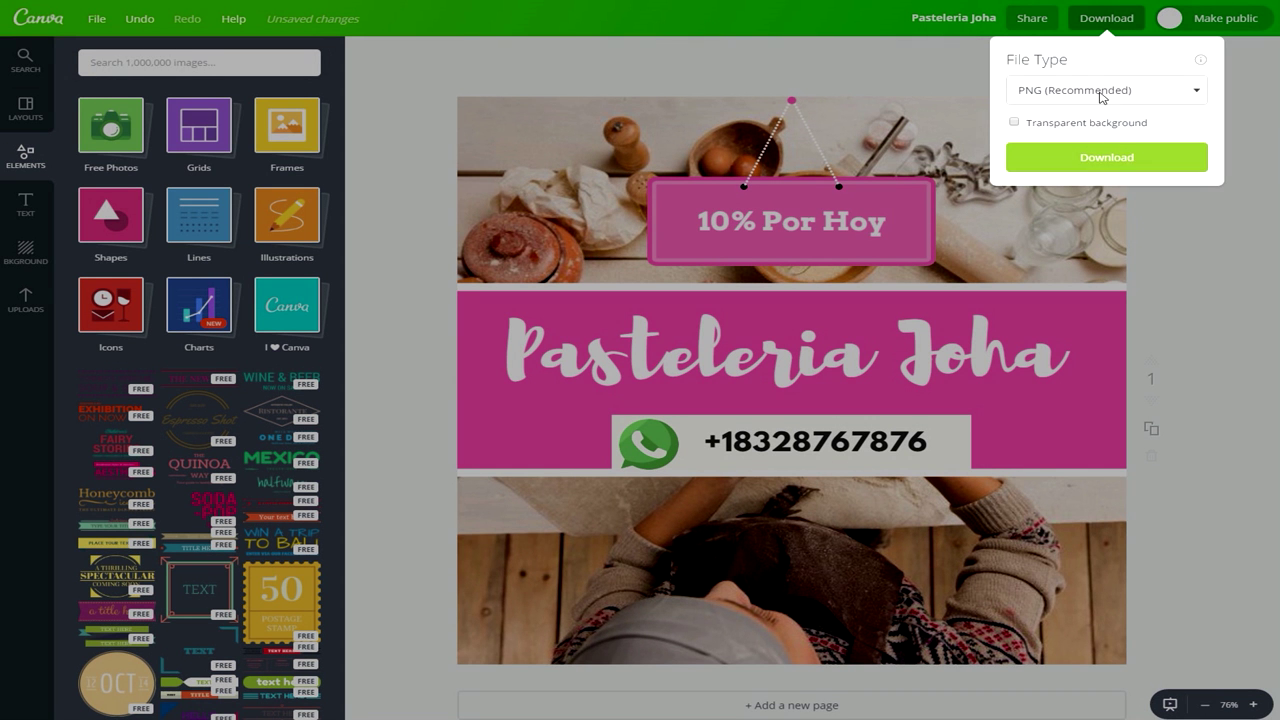
pyautogui.click(1103, 92)
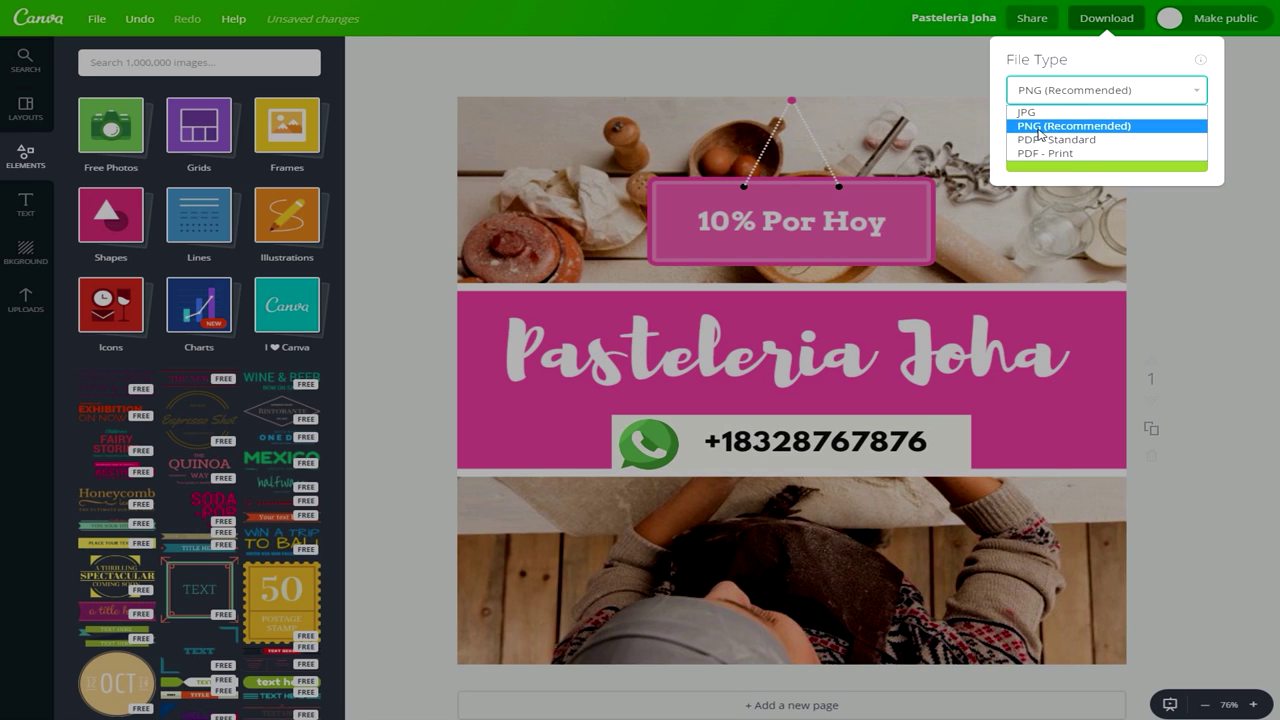
pyautogui.click(1040, 127)
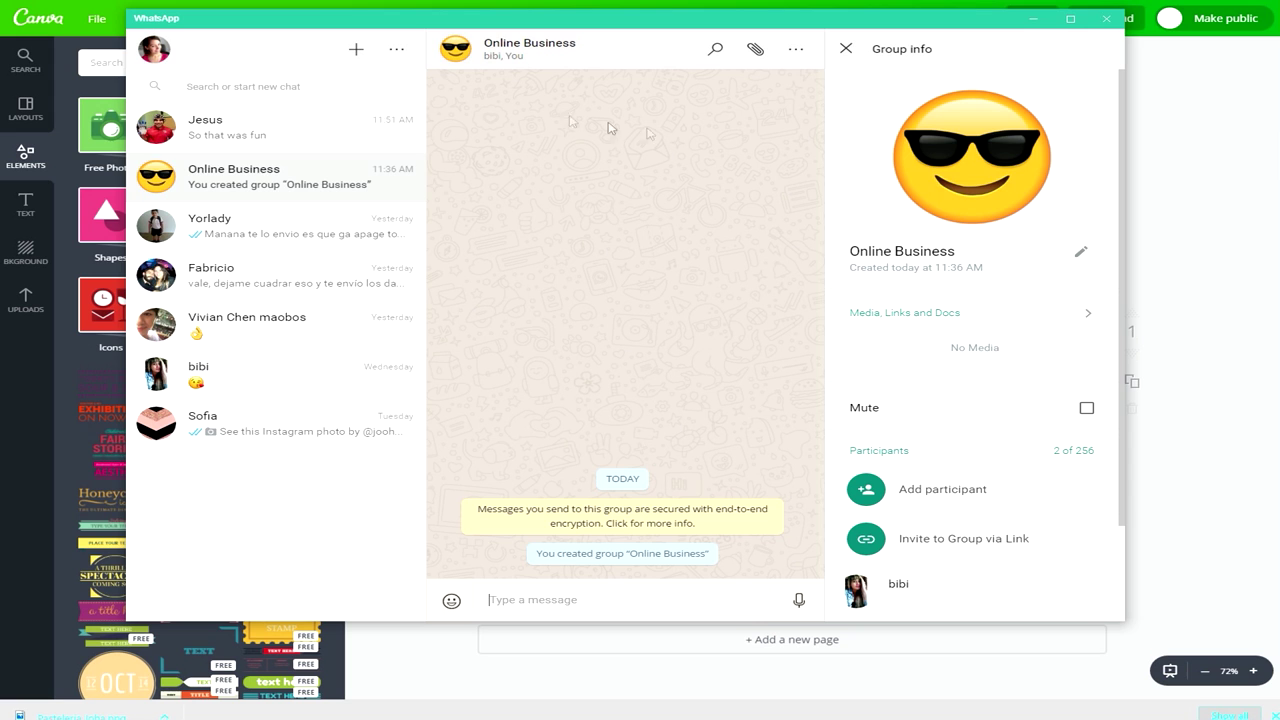
pyautogui.moveTo(567, 26); pyautogui.dragTo(569, 52)
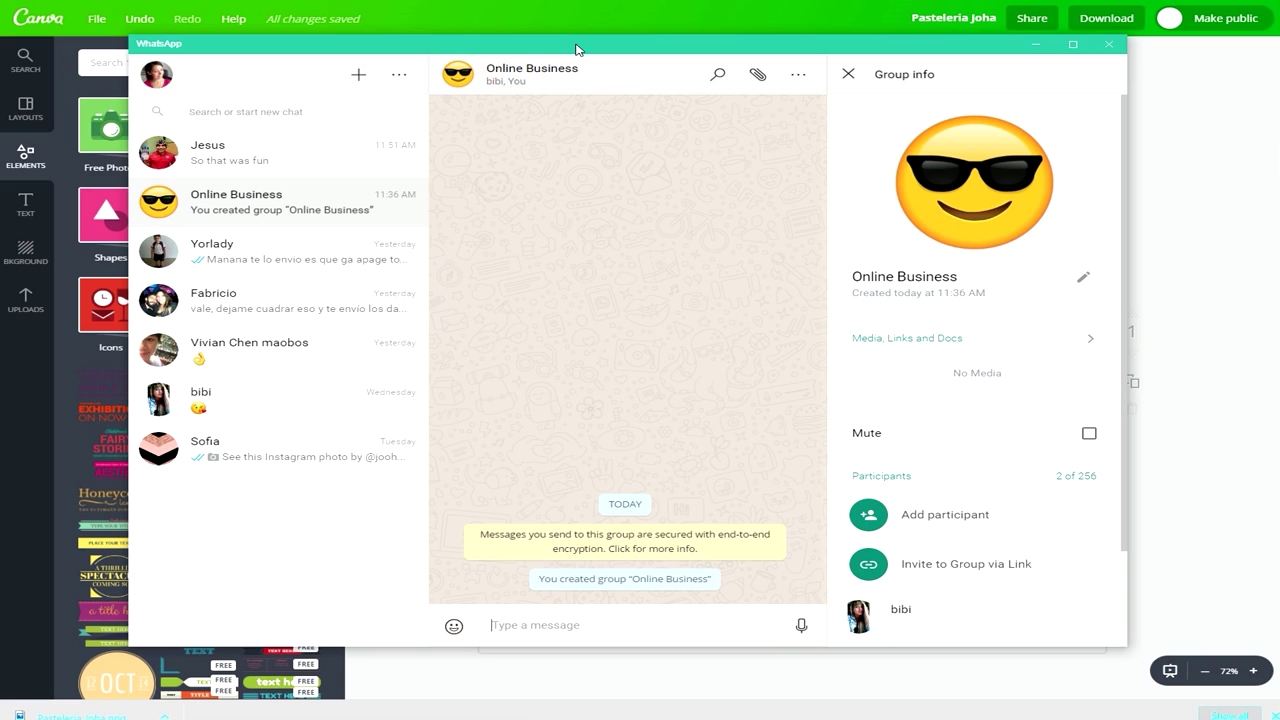
pyautogui.moveTo(608, 46)
pyautogui.mouseDown()
pyautogui.moveTo(597, 46)
pyautogui.moveTo(608, 46)
pyautogui.mouseUp()
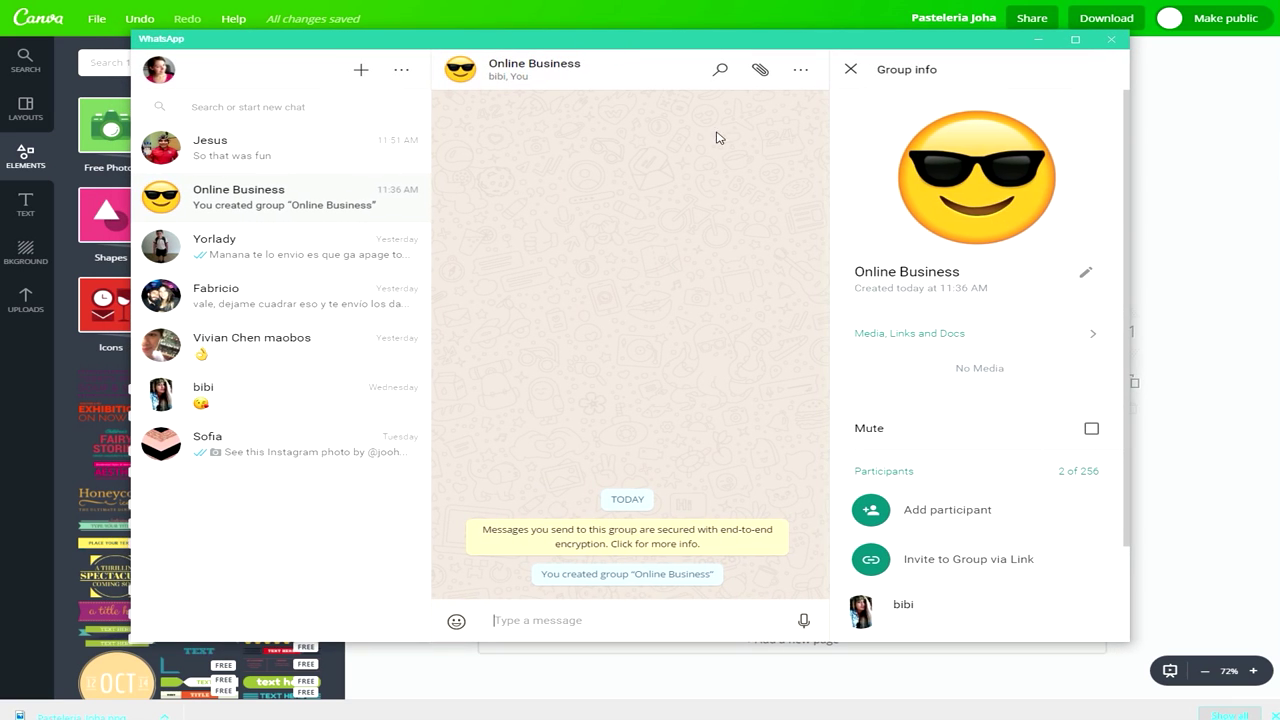
pyautogui.click(757, 73)
# Attach the Pasteleria Joha image and add custard and cake emoji from Food to its caption.
pyautogui.click(759, 73)
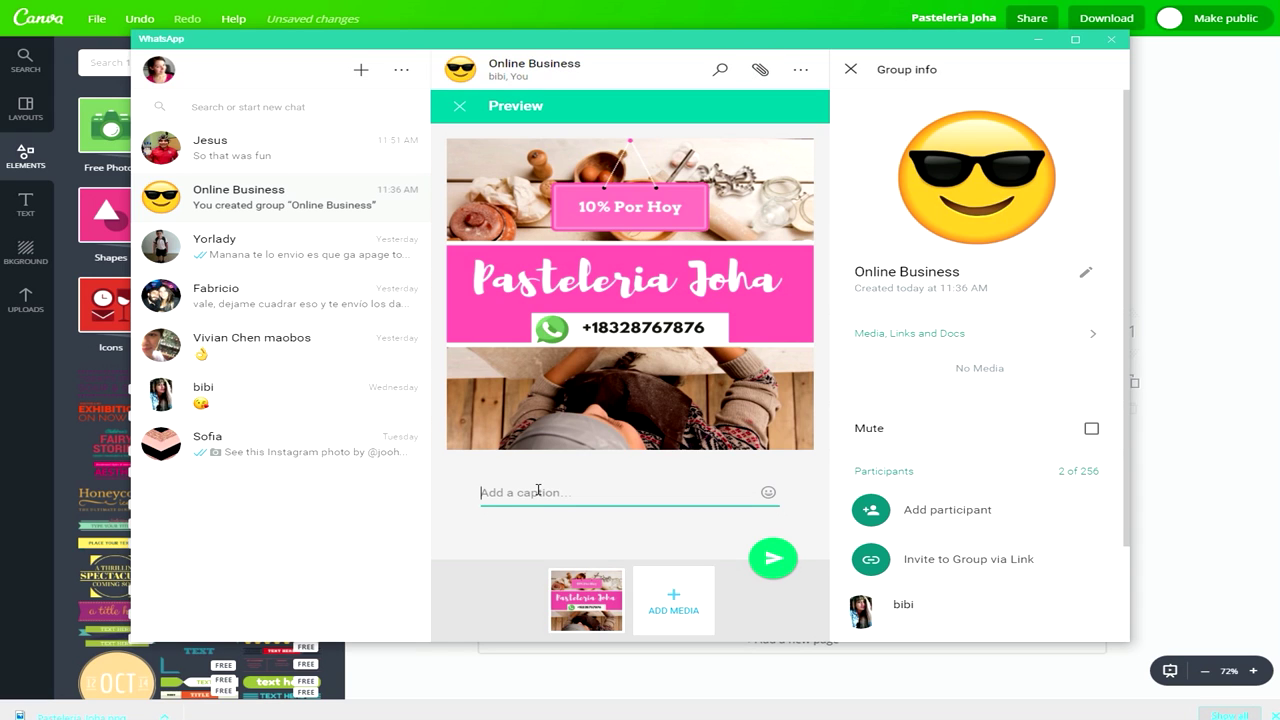
pyautogui.click(768, 495)
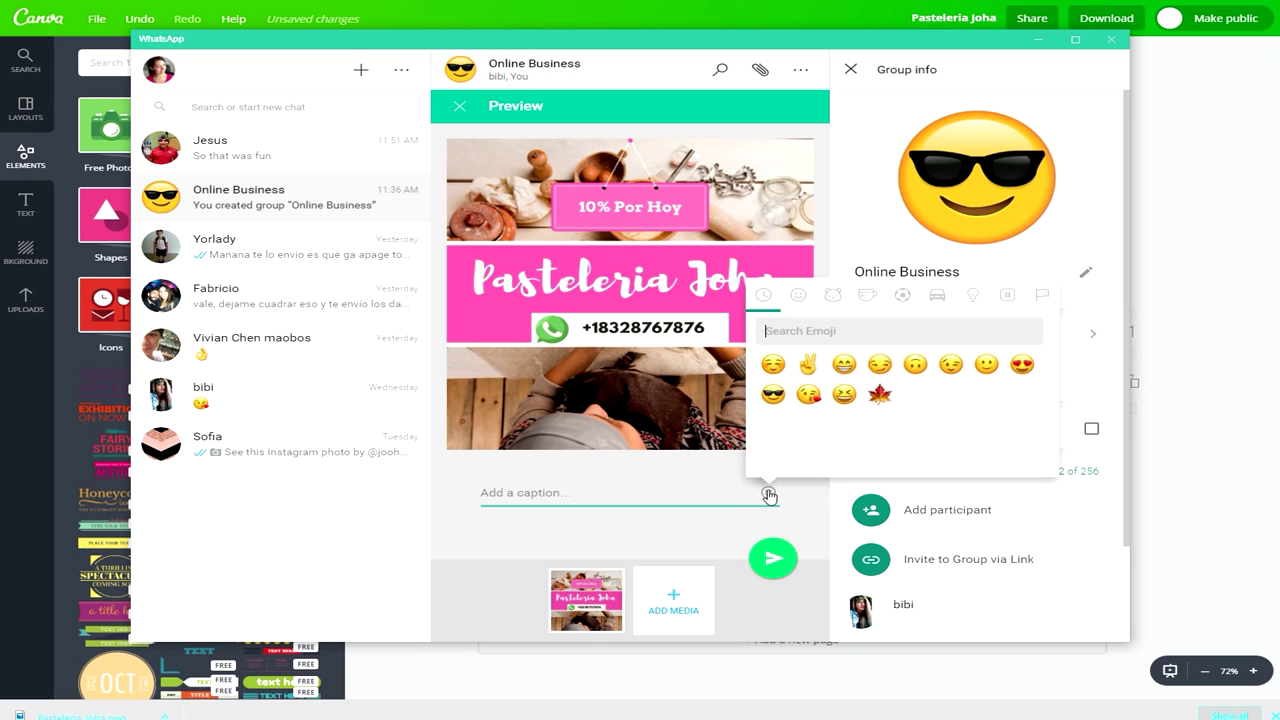
pyautogui.click(811, 308)
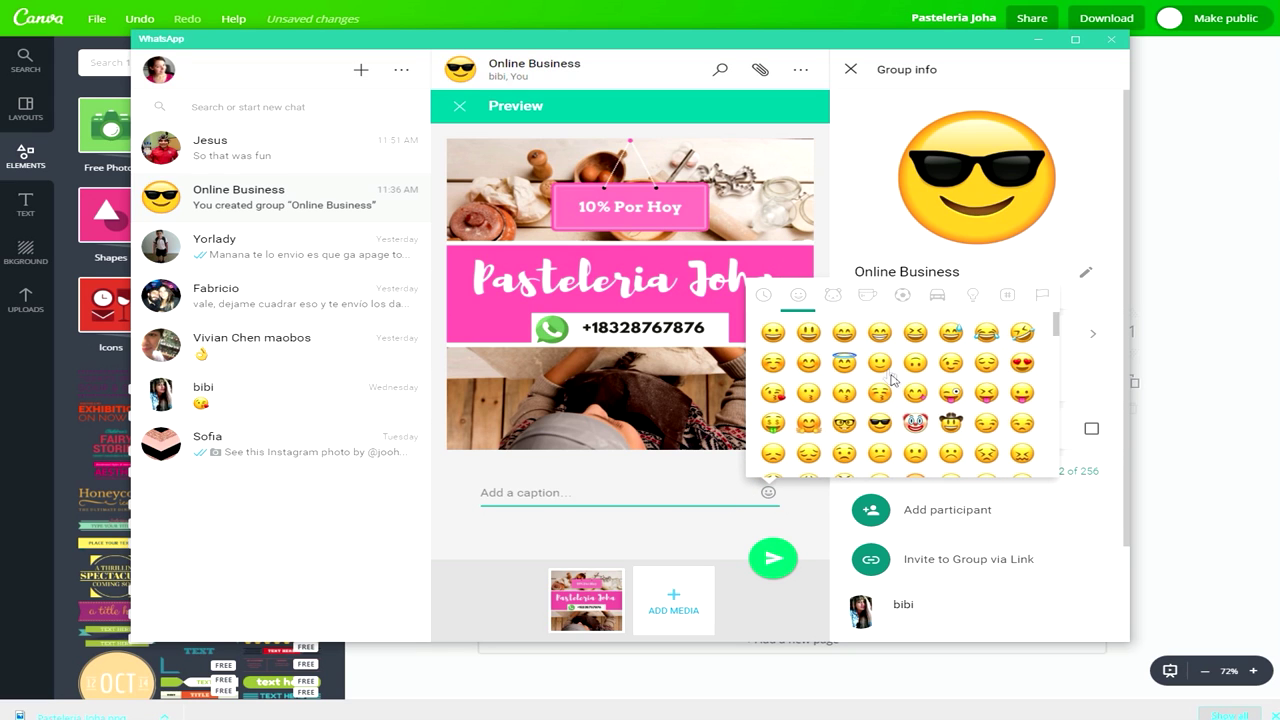
pyautogui.click(972, 296)
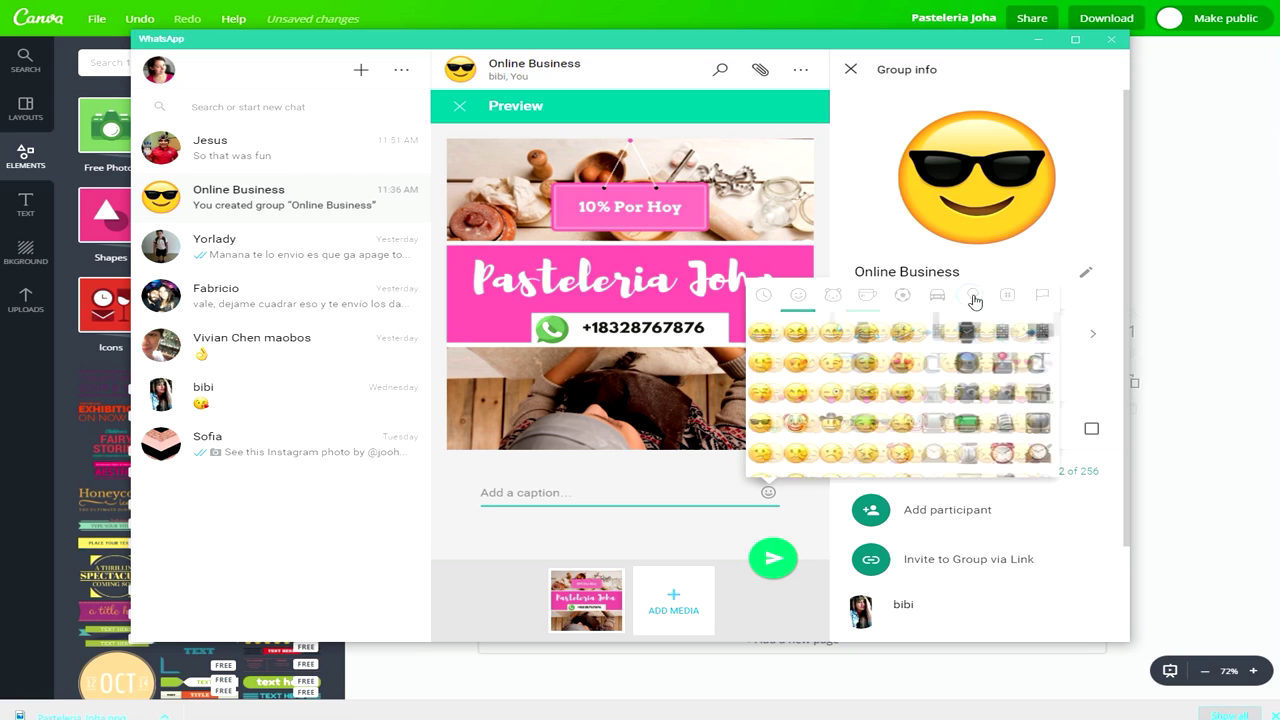
pyautogui.click(868, 296)
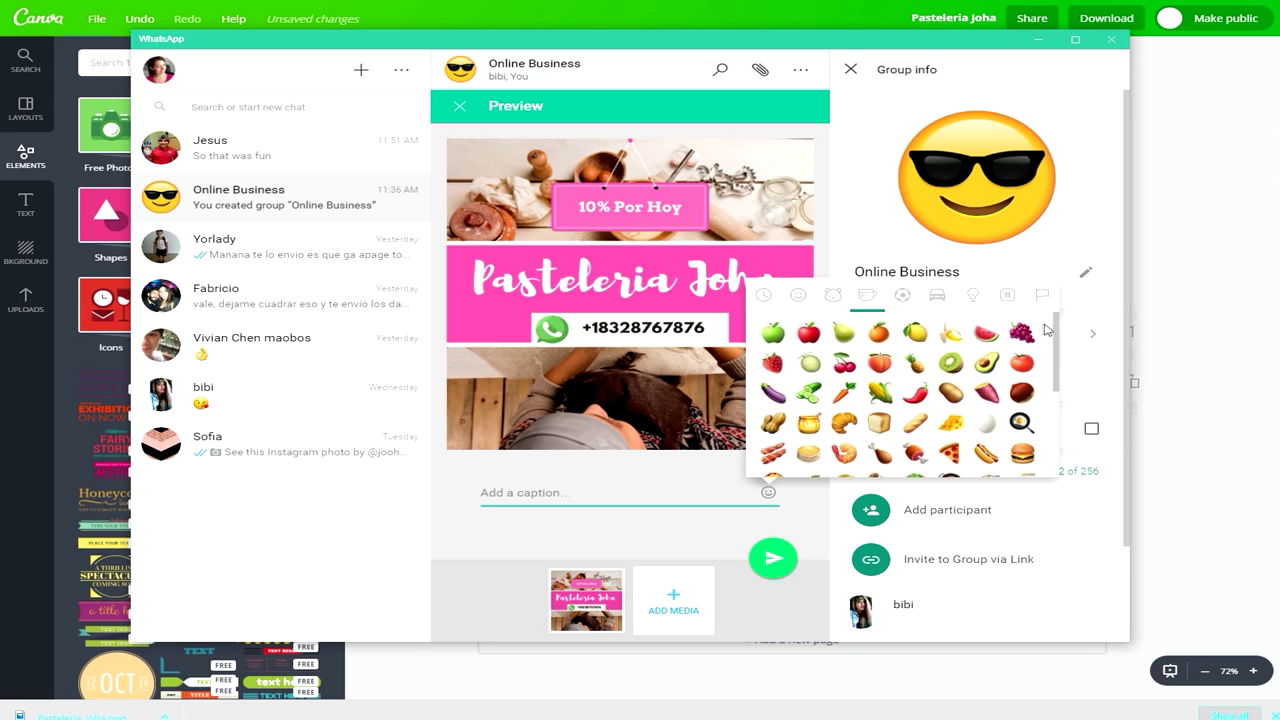
pyautogui.moveTo(1058, 325); pyautogui.dragTo(1033, 404)
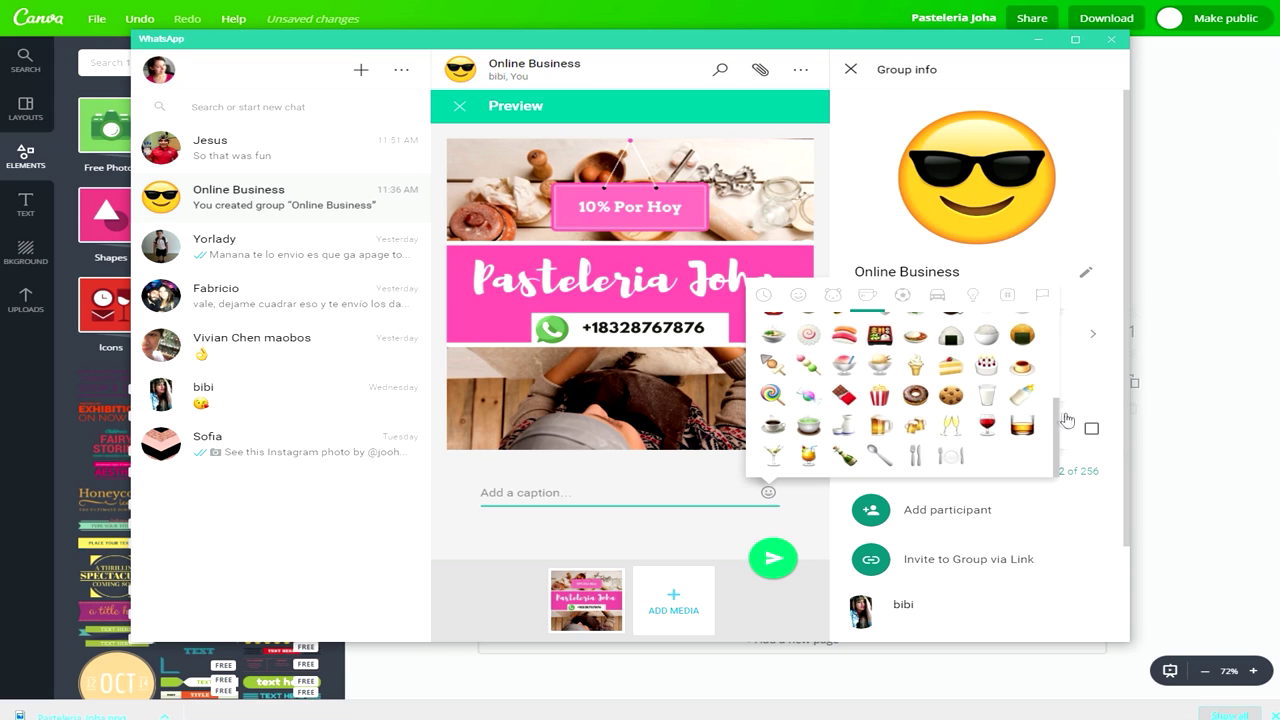
pyautogui.scroll(1, 1057, 432)
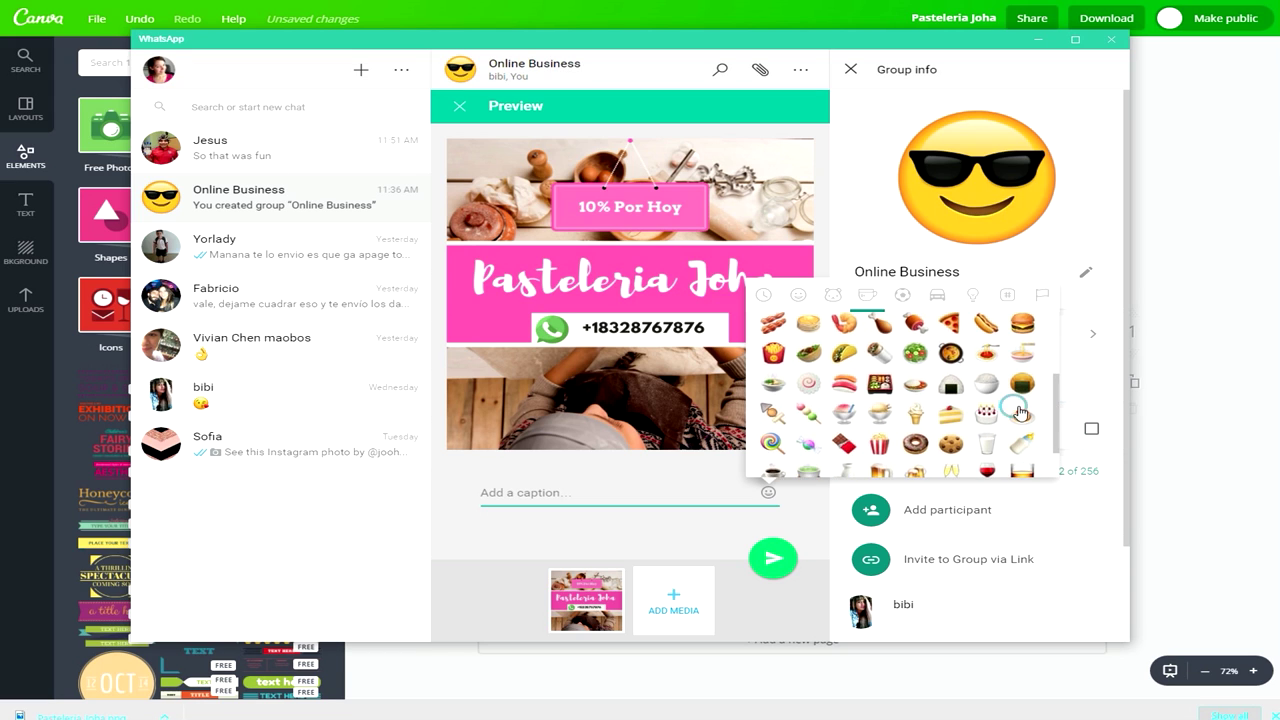
pyautogui.click(1021, 412)
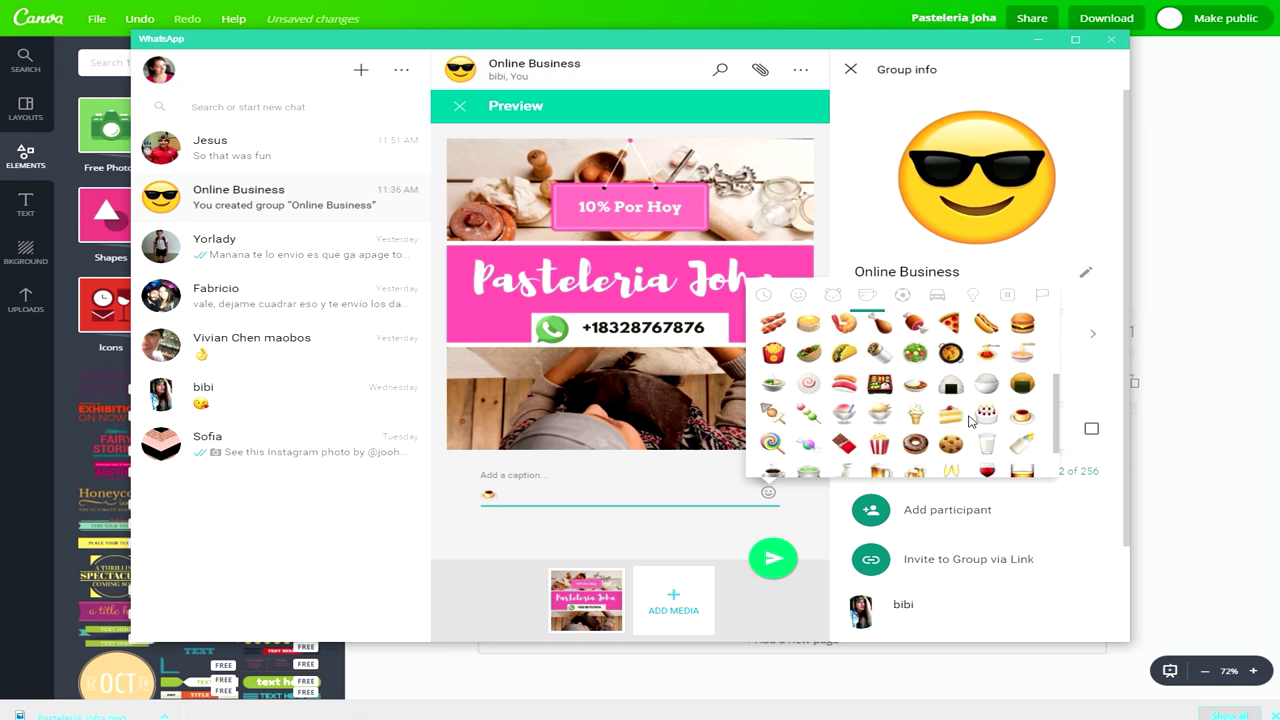
pyautogui.click(986, 414)
# Write the caption text '10% Descuento en compra Total LOS DIAS LUNES' after the emoji.
pyautogui.click(546, 492)
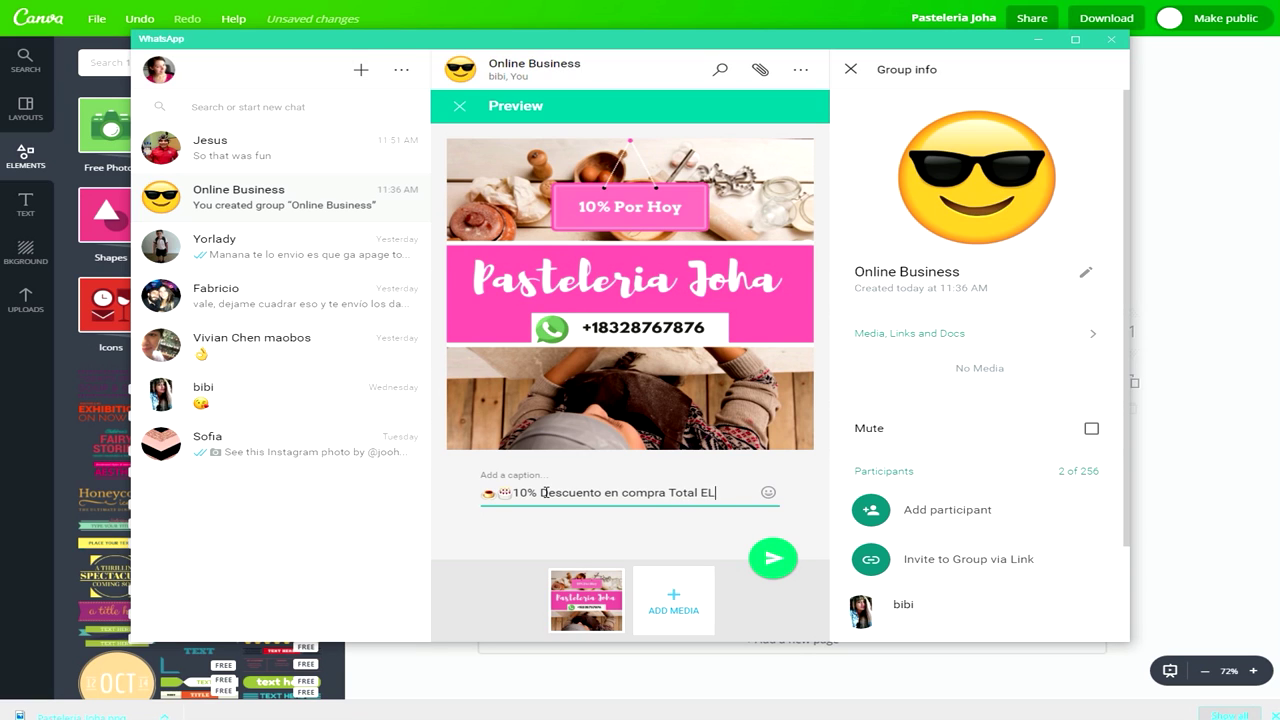
pyautogui.write('DIA')
pyautogui.press('BackSpace')
pyautogui.press('BackSpace')
pyautogui.press('BackSpace')
pyautogui.press('BackSpace')
pyautogui.write('OS DIAS LUNES')
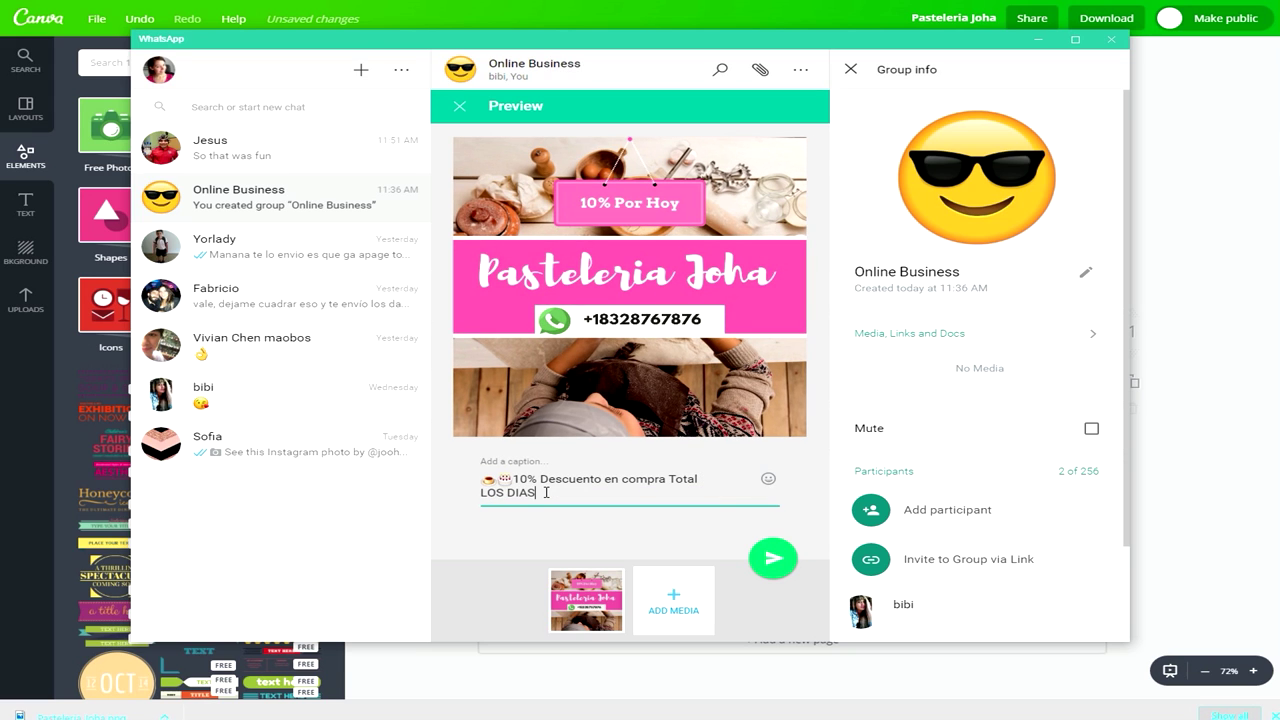
pyautogui.click(768, 478)
pyautogui.scroll(-3, 876, 385)
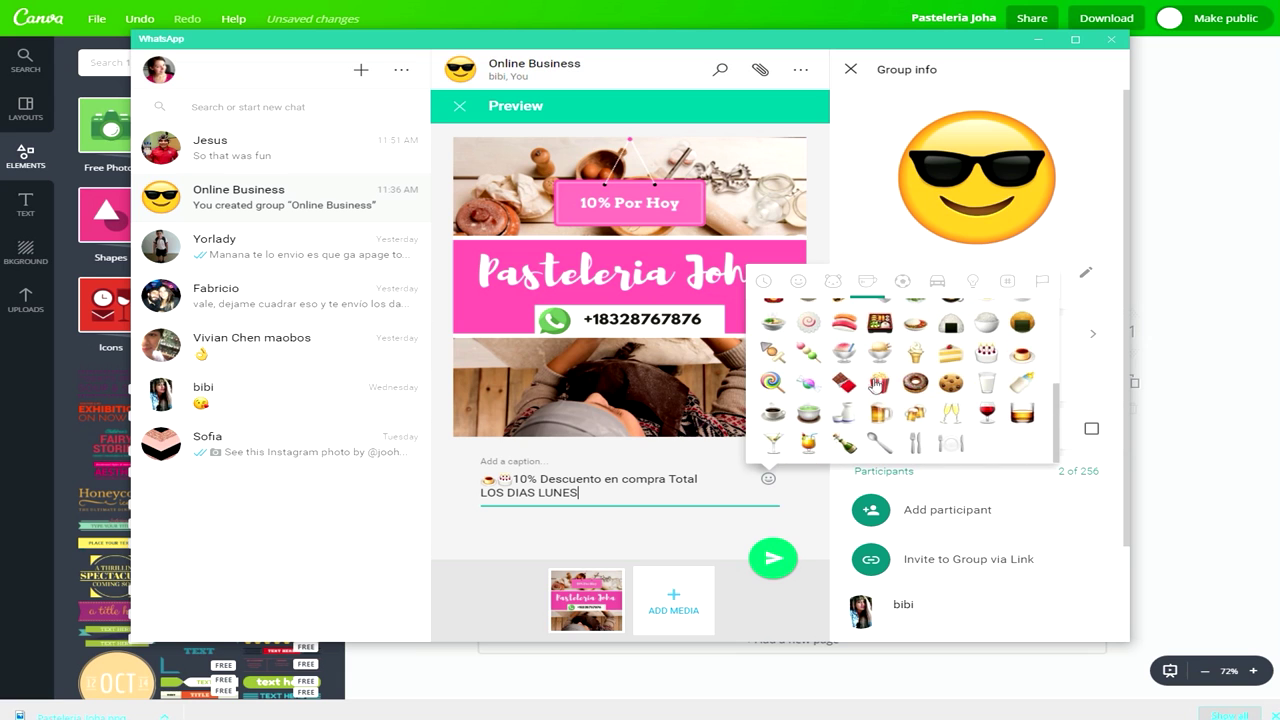
pyautogui.click(798, 281)
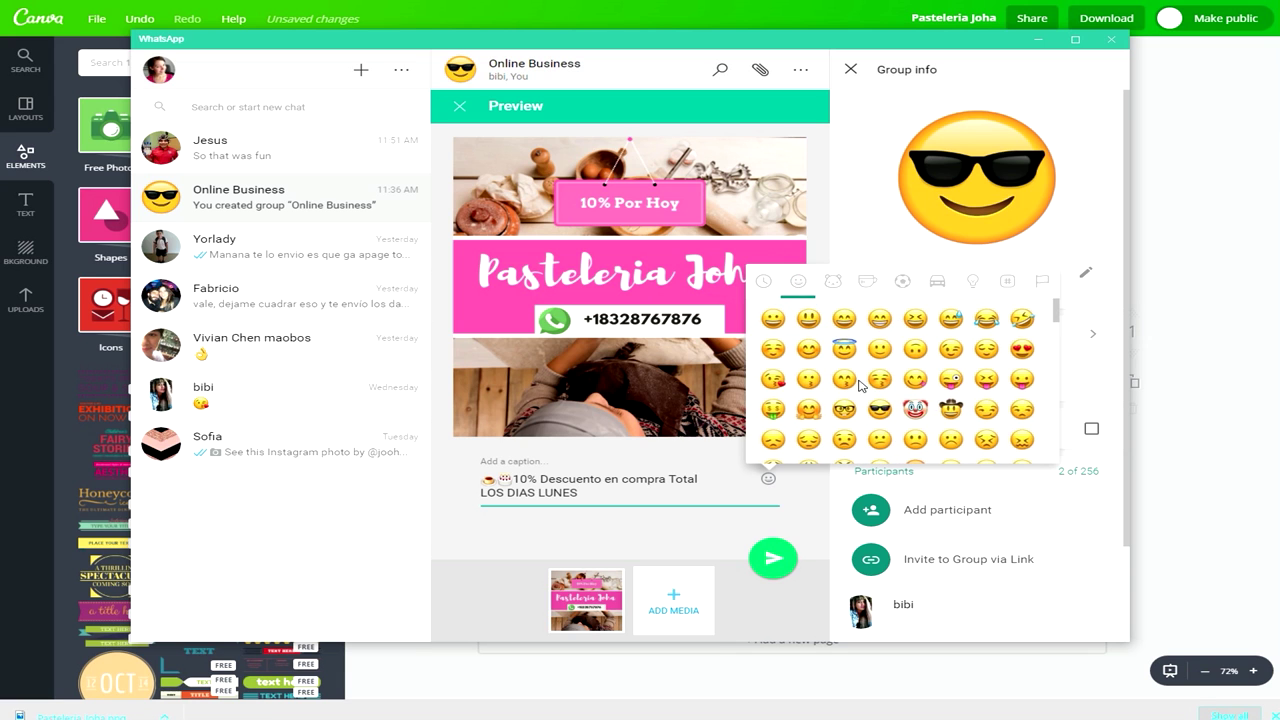